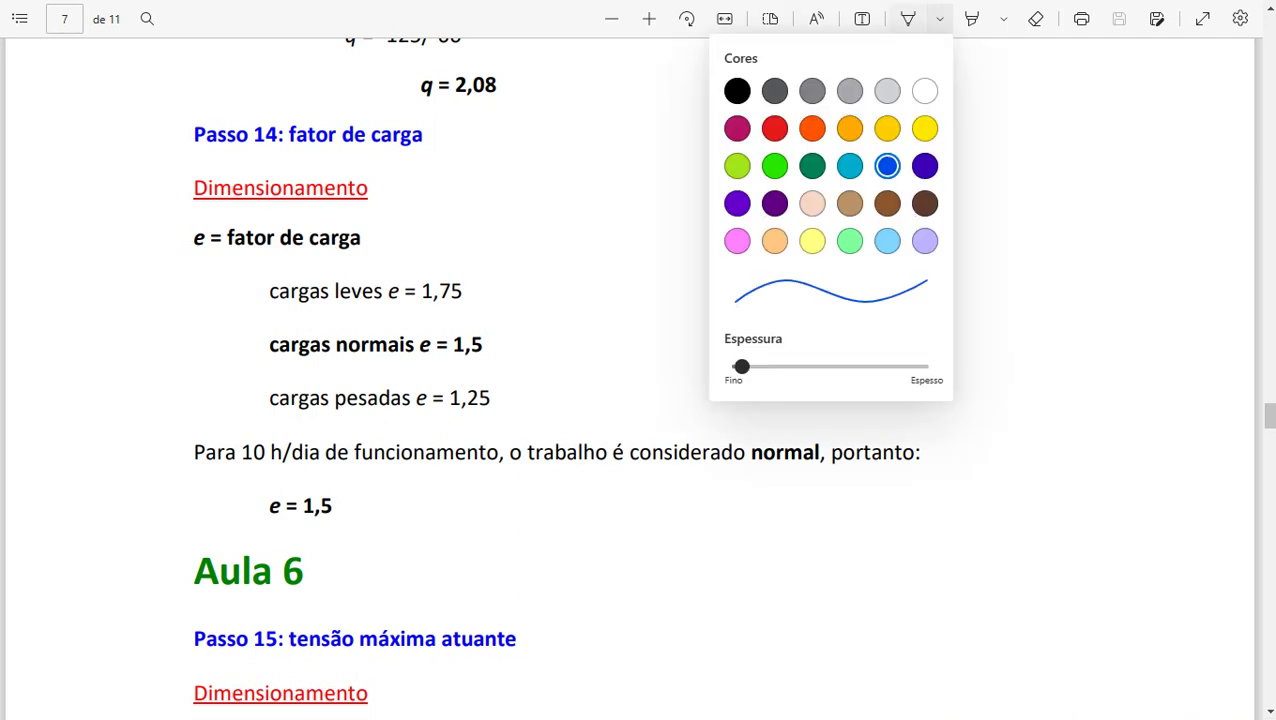
# Switch to an orange pen and tick Passo 14's margin, heading and q = 2,08
pyautogui.click(820, 133)
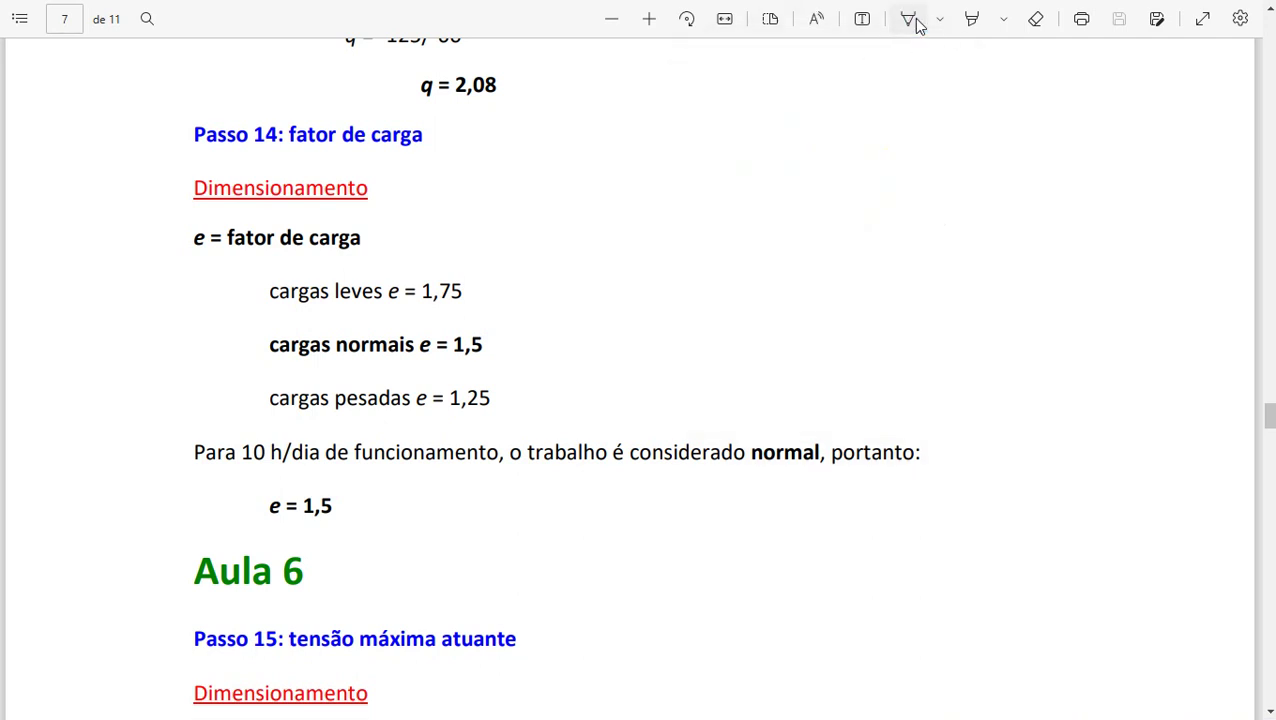
pyautogui.click(914, 22)
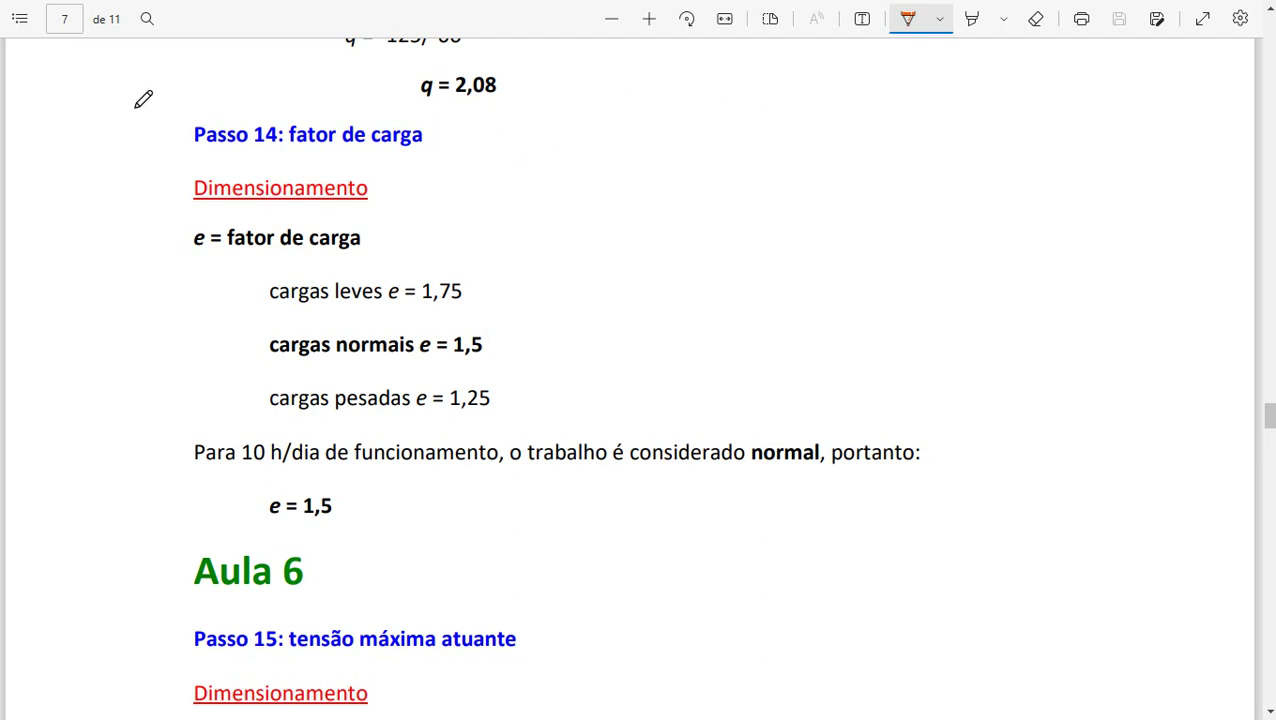
pyautogui.moveTo(131, 103); pyautogui.dragTo(151, 110)
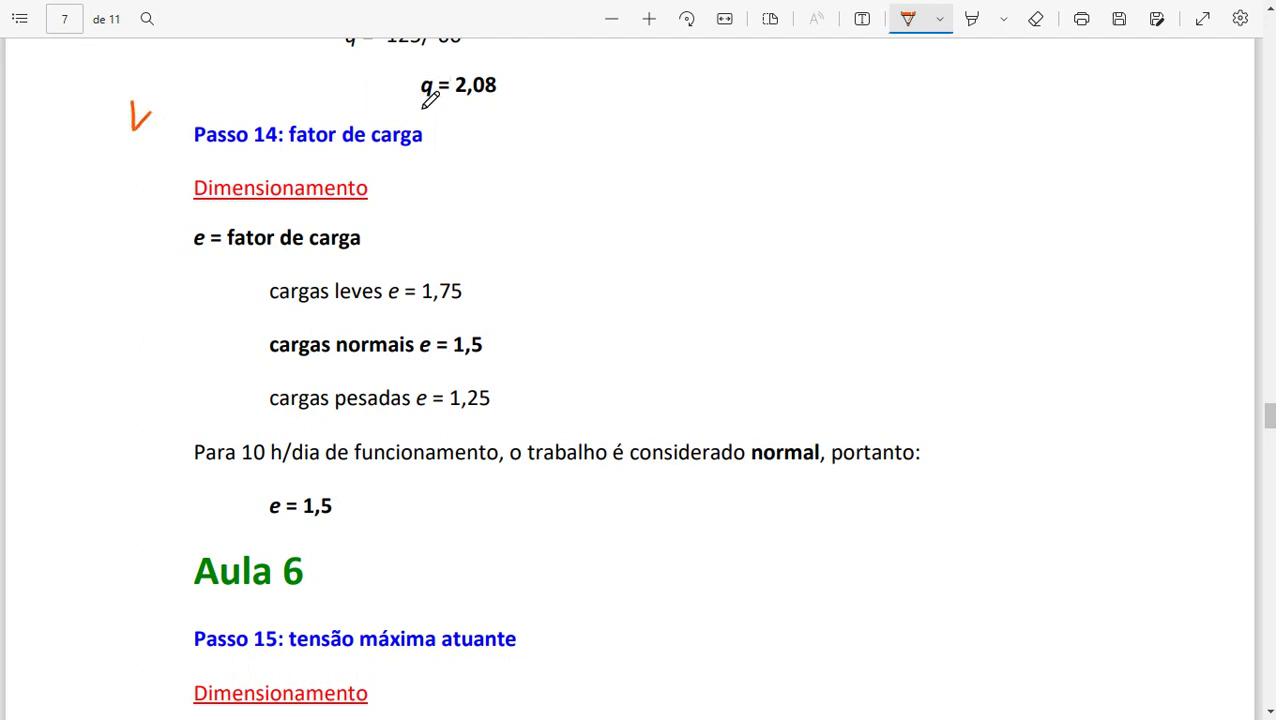
pyautogui.moveTo(520, 68); pyautogui.dragTo(574, 71)
pyautogui.moveTo(440, 124); pyautogui.dragTo(497, 124)
# Circle e = 1,5, tick Aula 6, and mark Passo 15 with an arrow and checkmark
pyautogui.moveTo(314, 484); pyautogui.dragTo(318, 482)
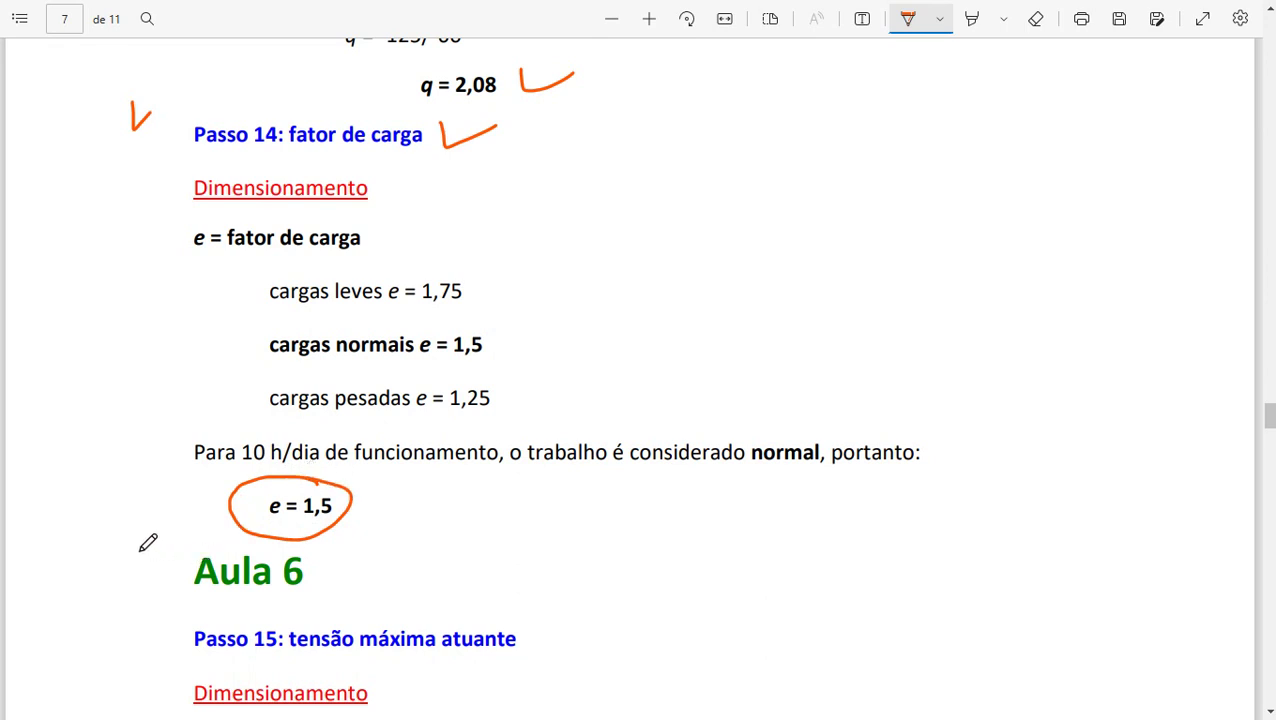
pyautogui.moveTo(141, 546); pyautogui.dragTo(179, 535)
pyautogui.moveTo(113, 638)
pyautogui.mouseDown()
pyautogui.moveTo(158, 638)
pyautogui.moveTo(142, 648)
pyautogui.mouseUp()
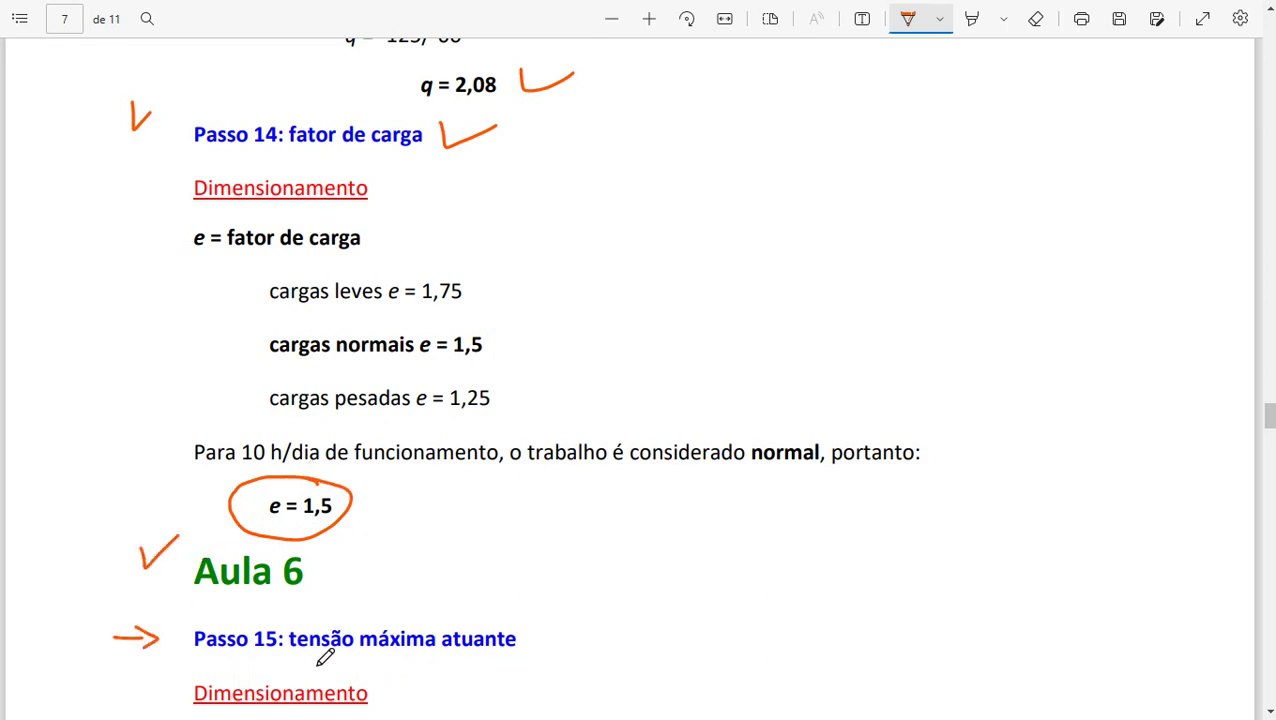
pyautogui.moveTo(538, 614)
pyautogui.mouseDown()
pyautogui.moveTo(548, 628)
pyautogui.moveTo(617, 611)
pyautogui.mouseUp()
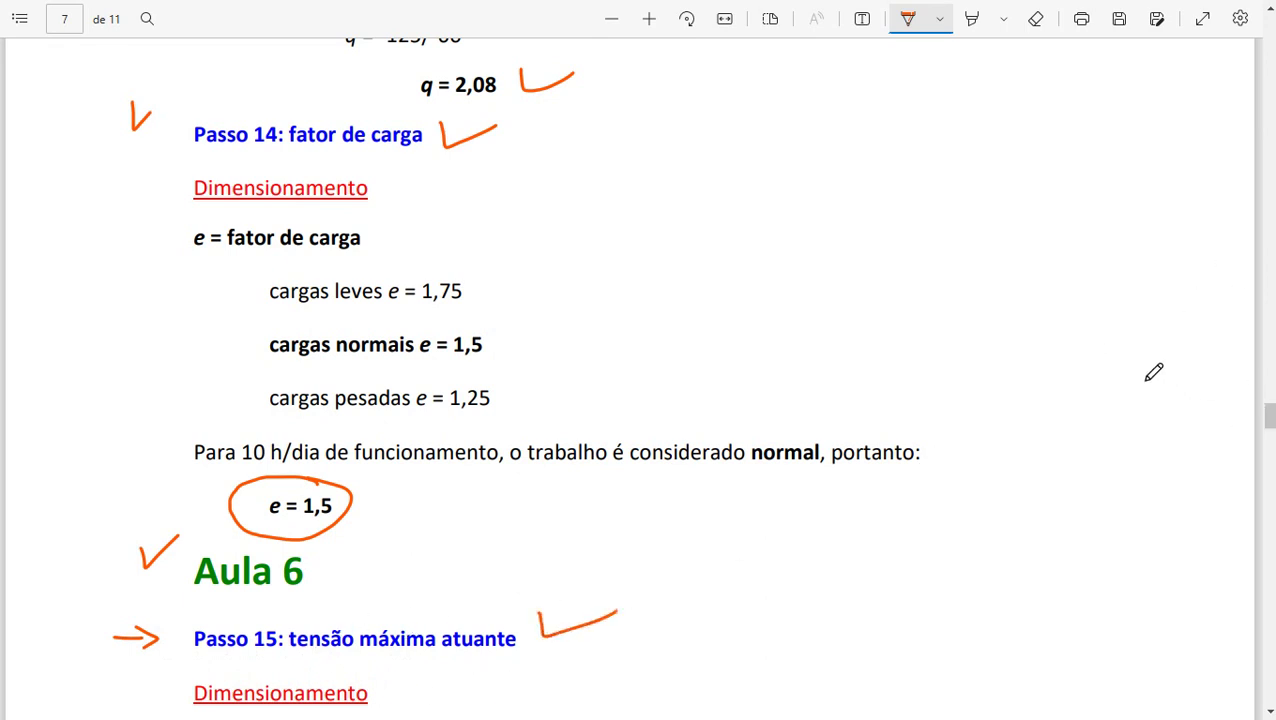
# Scroll to Passo 15 and underline the stress description and σmáx in the formula
pyautogui.scroll(-3, 1060, 342)
pyautogui.scroll(-2, 1060, 342)
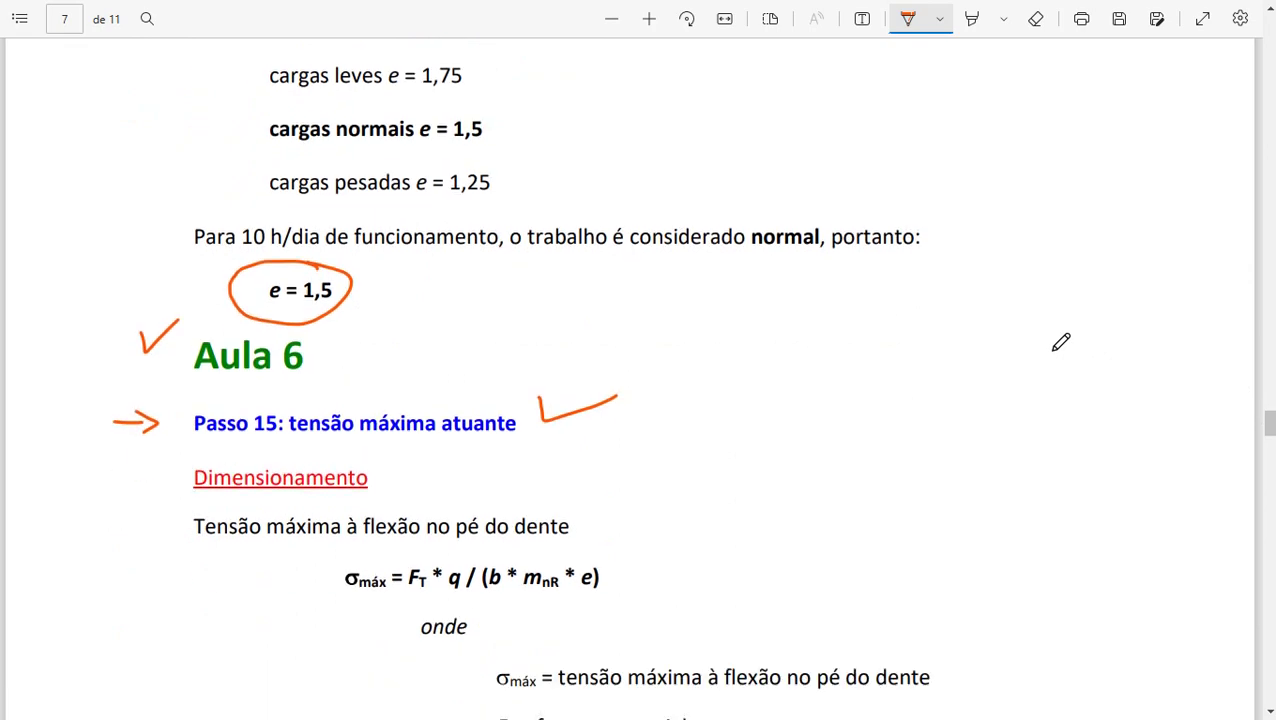
pyautogui.scroll(-2, 1060, 342)
pyautogui.scroll(-1, 1060, 342)
pyautogui.scroll(-1, 1060, 342)
pyautogui.scroll(-2, 1060, 342)
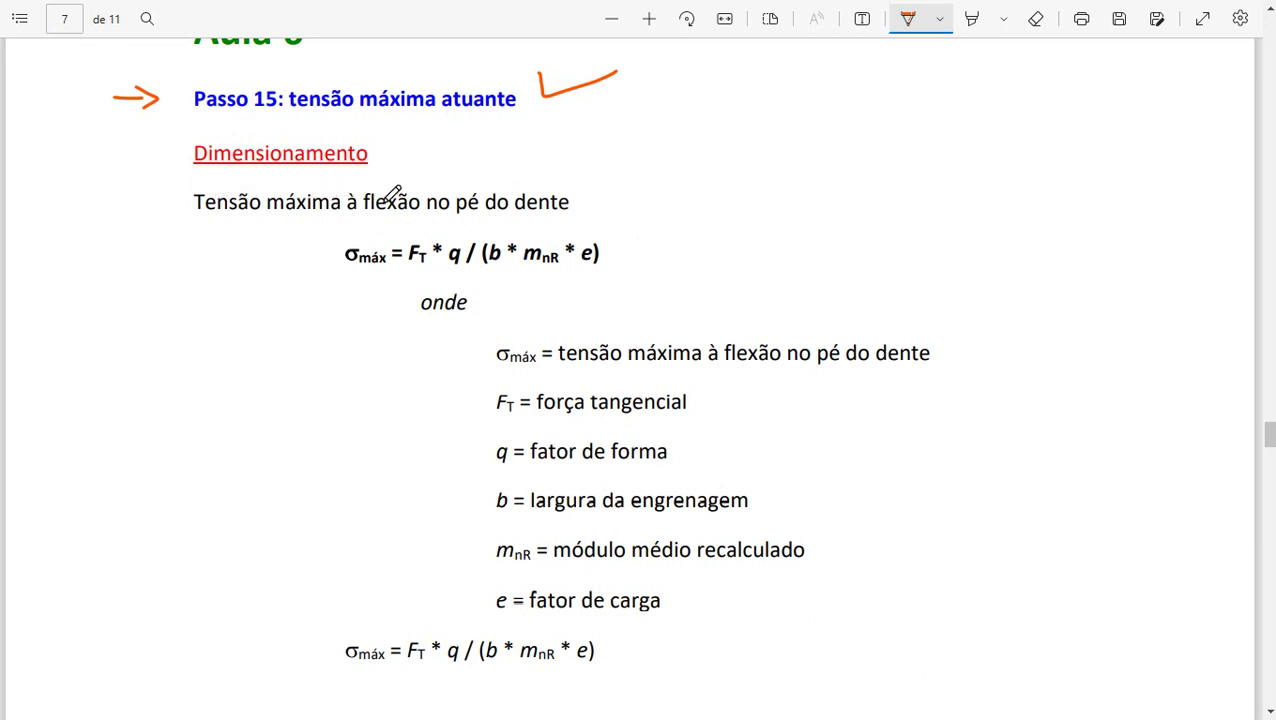
pyautogui.moveTo(346, 220); pyautogui.dragTo(570, 222)
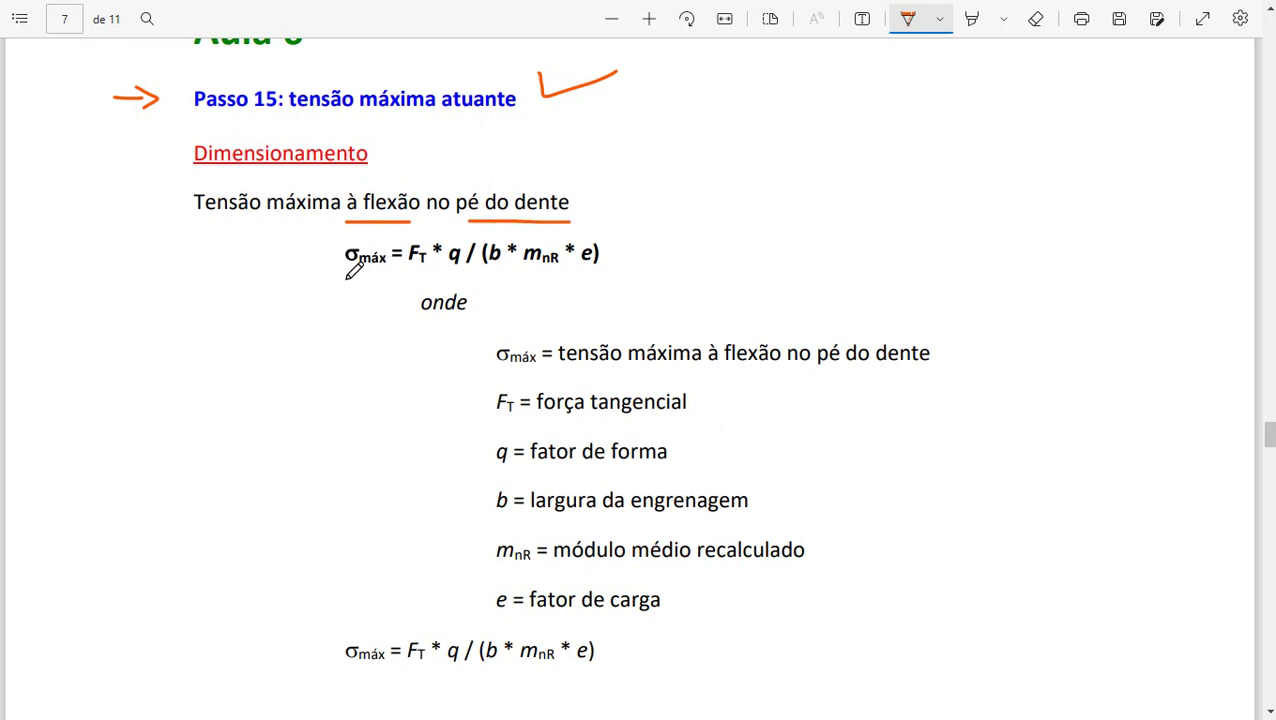
pyautogui.moveTo(346, 278); pyautogui.dragTo(421, 272)
# Tick FT, q, b and mnR in the formula, their definitions, and the load-factor e definition
pyautogui.moveTo(449, 391); pyautogui.dragTo(471, 386)
pyautogui.moveTo(451, 272); pyautogui.dragTo(462, 271)
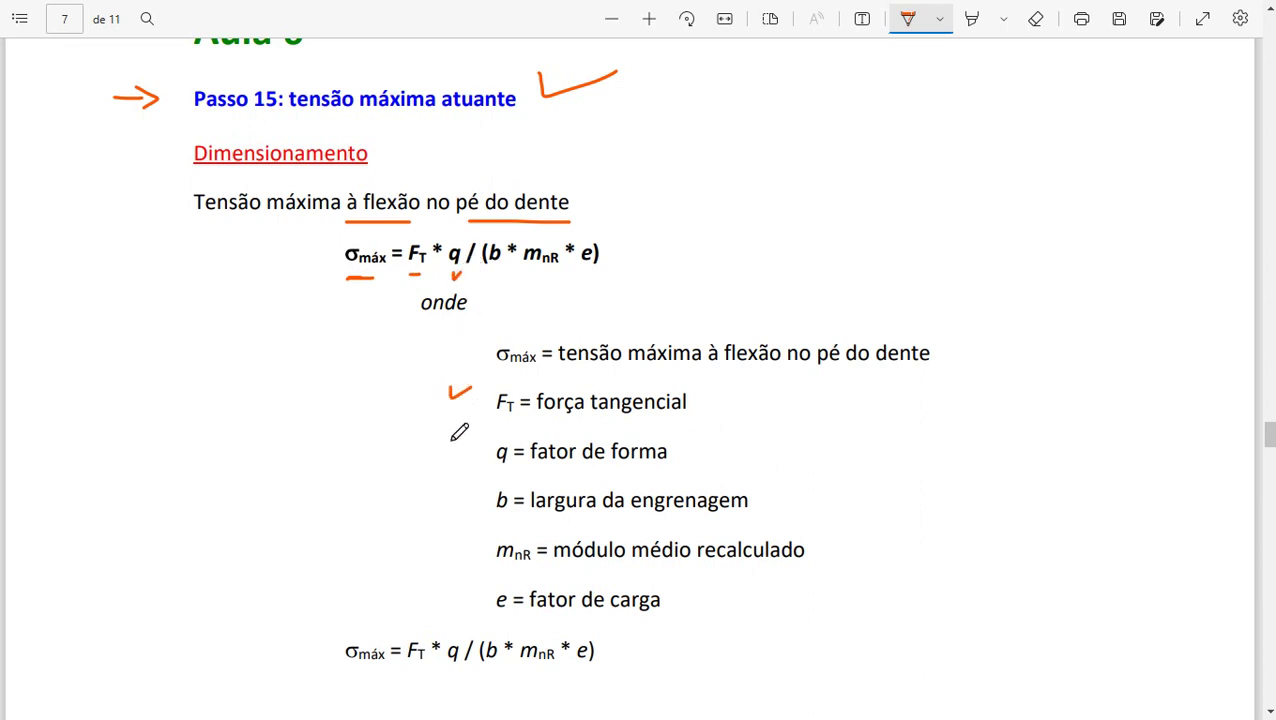
pyautogui.moveTo(450, 445); pyautogui.dragTo(473, 441)
pyautogui.moveTo(489, 277); pyautogui.dragTo(500, 274)
pyautogui.moveTo(449, 490); pyautogui.dragTo(462, 489)
pyautogui.moveTo(534, 276); pyautogui.dragTo(547, 272)
pyautogui.moveTo(441, 543); pyautogui.dragTo(460, 541)
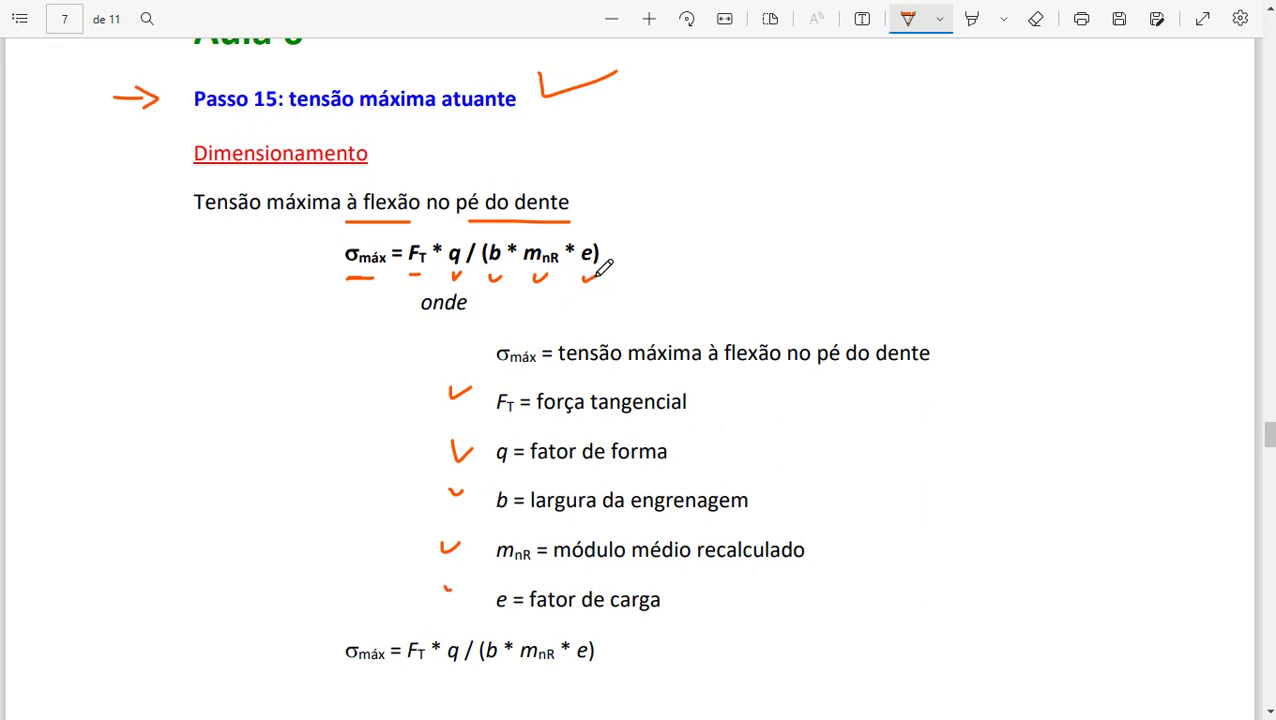
pyautogui.moveTo(275, 577); pyautogui.dragTo(330, 617)
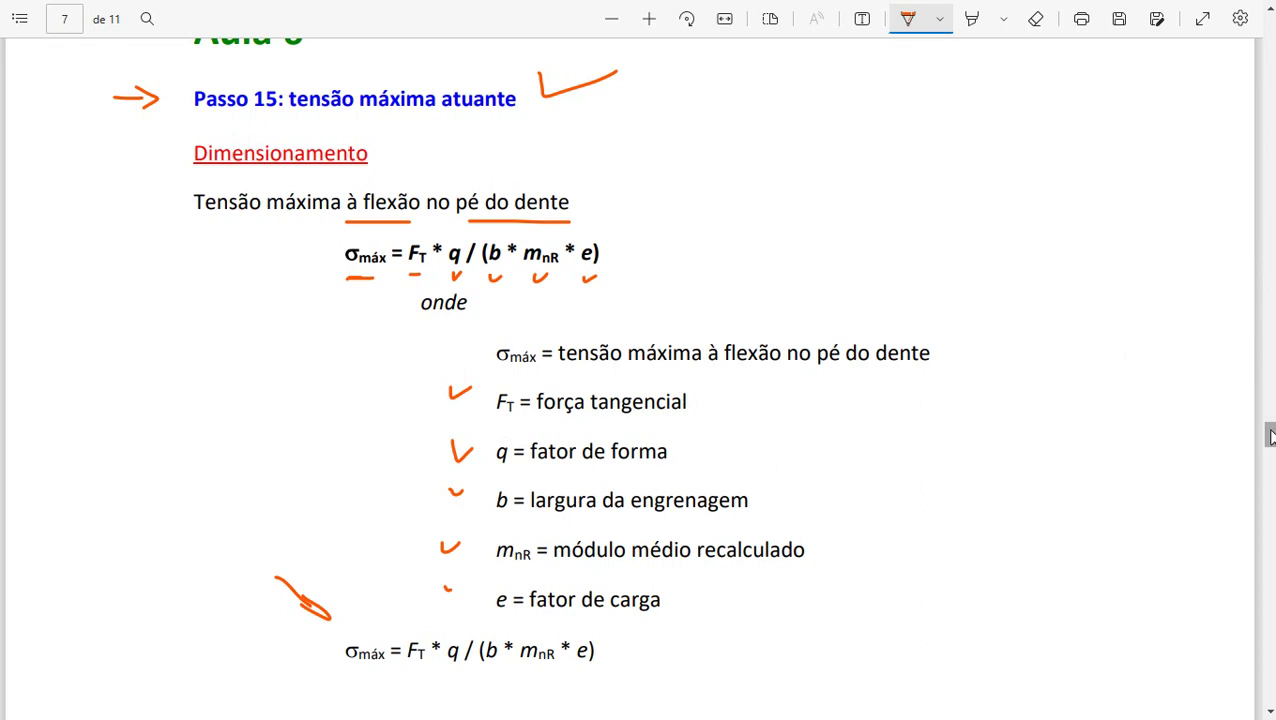
pyautogui.moveTo(1269, 435); pyautogui.dragTo(1269, 451)
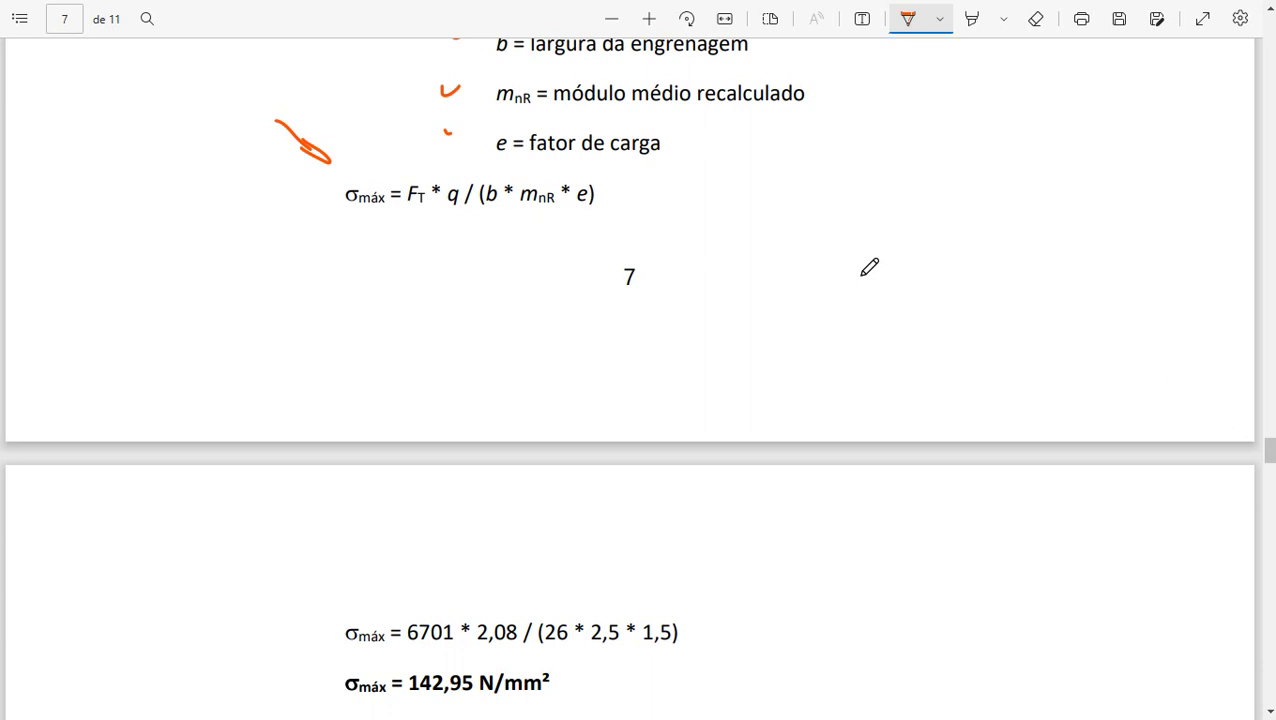
# Verify in Calculator that 6701 × 2,08 ÷ (26 × 2,5 × 1,5) gives about 142,95
pyautogui.hotkey('alt', 'Tab')
pyautogui.hotkey('alt', 'Tab')
pyautogui.hotkey('alt', 'Tab')
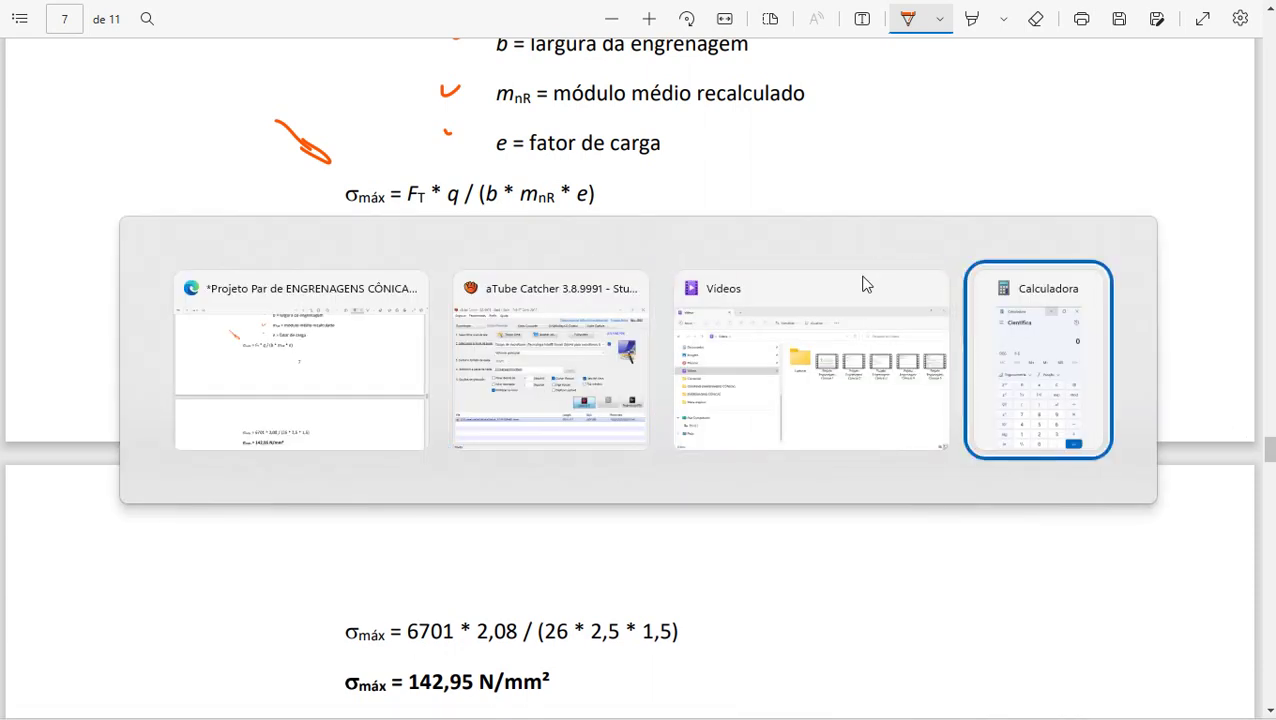
pyautogui.moveTo(850, 215); pyautogui.dragTo(885, 167)
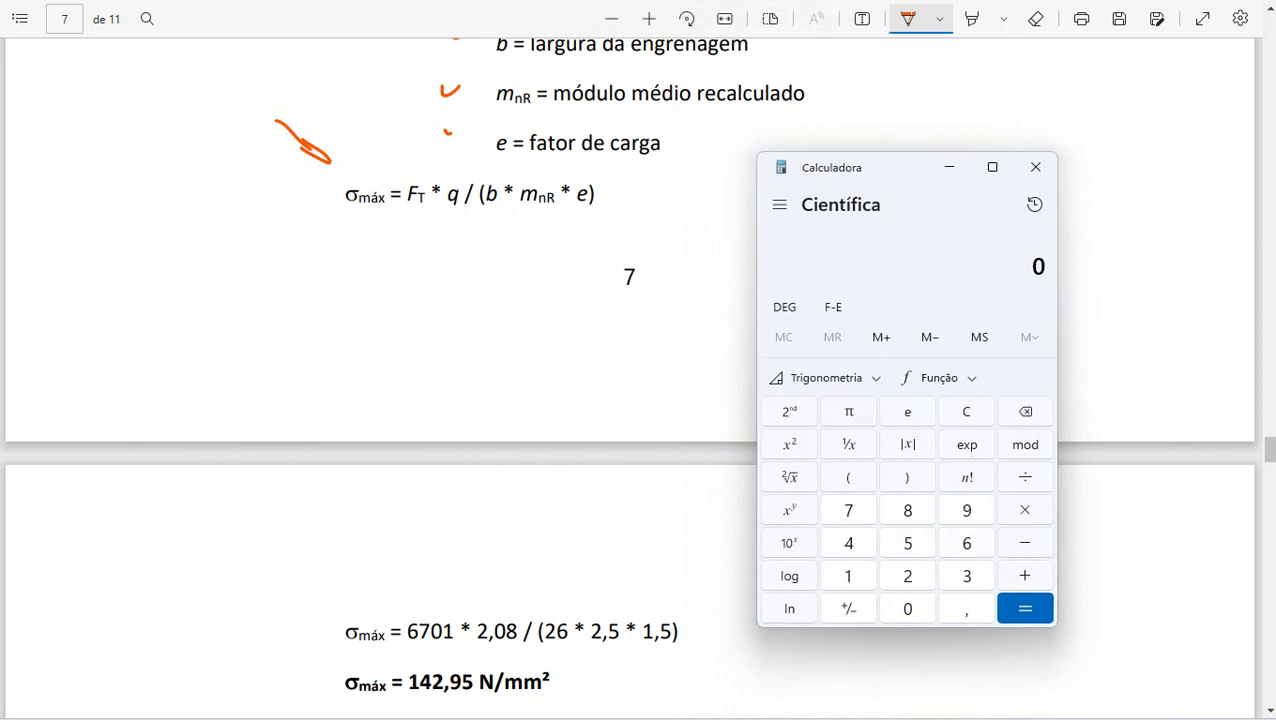
pyautogui.write('6.70')
pyautogui.write('1 × ')
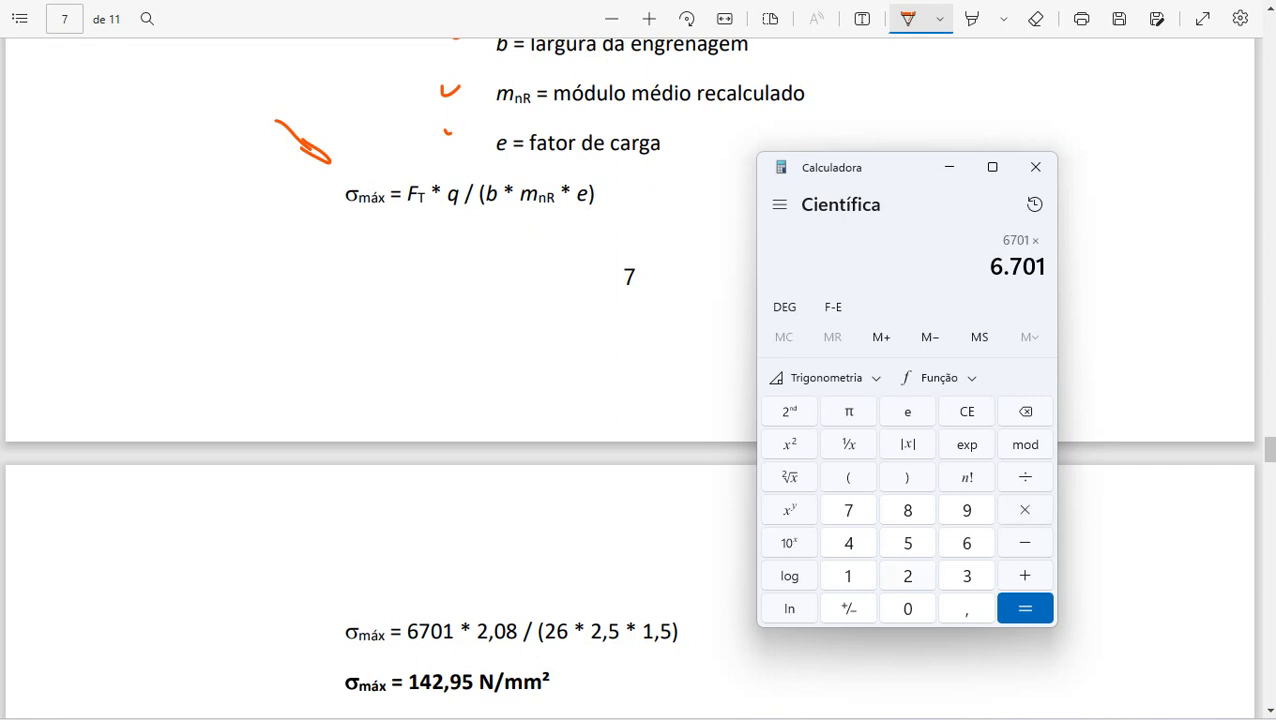
pyautogui.write('2,08')
pyautogui.press('/')
pyautogui.write('(')
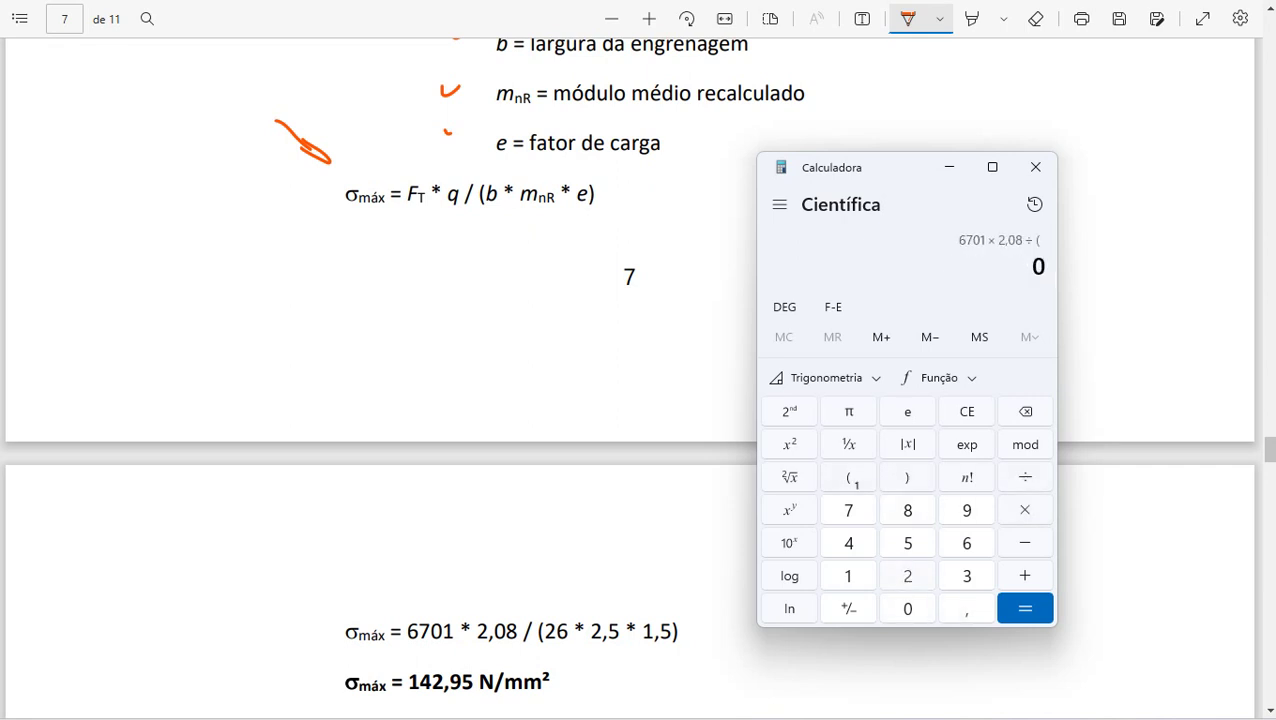
pyautogui.write('6')
pyautogui.write('*')
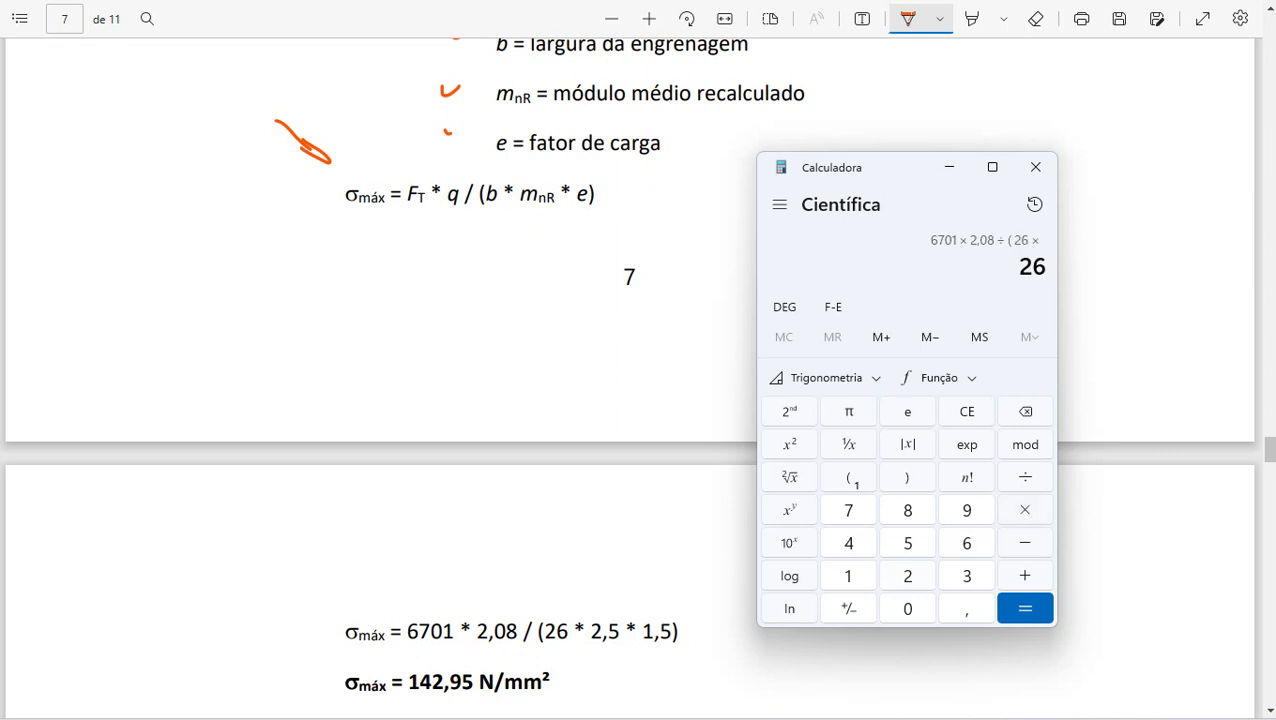
pyautogui.write('5')
pyautogui.write('*')
pyautogui.write('5')
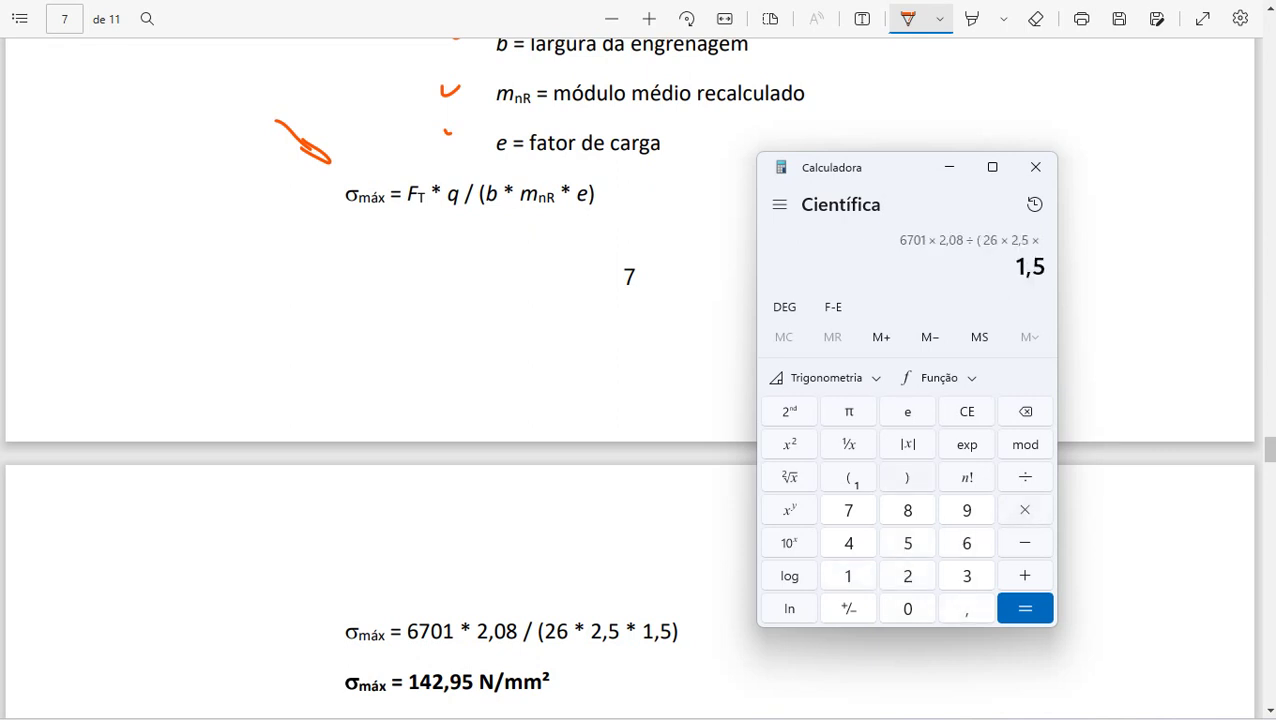
pyautogui.write(')')
pyautogui.press('Return')
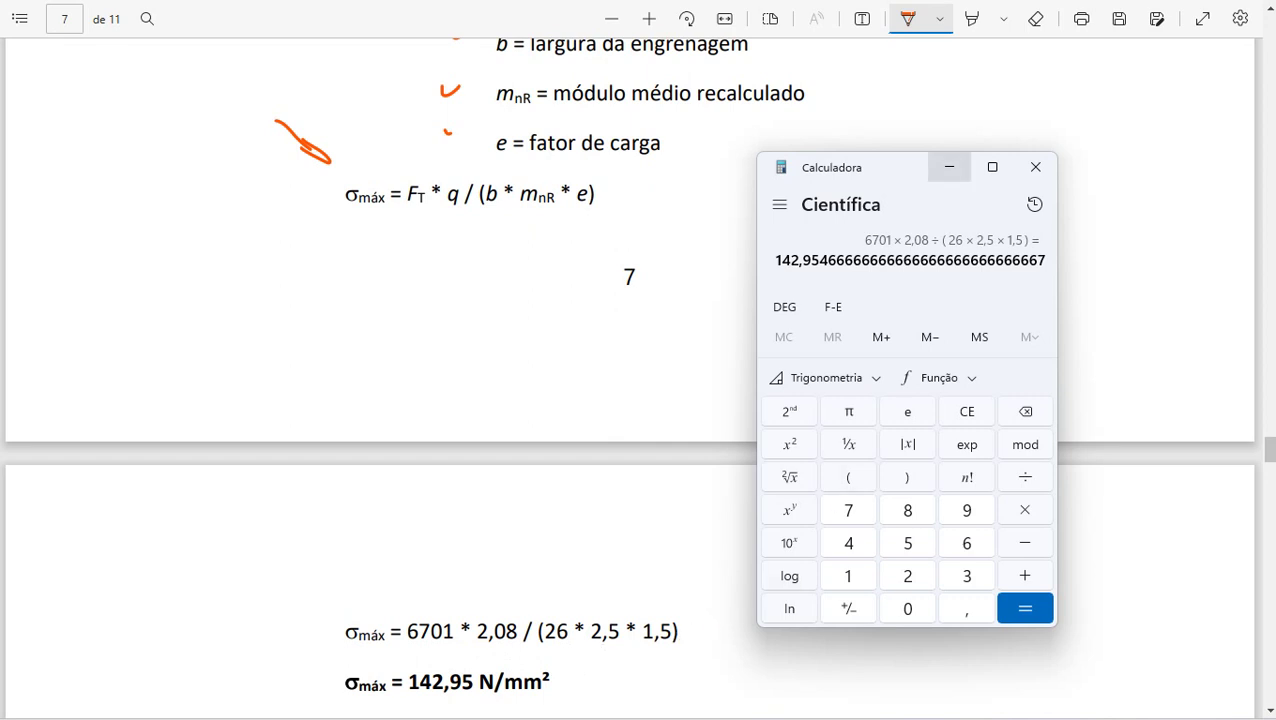
pyautogui.click(949, 167)
# Handwrite MPa beside 142,95 N/mm², tick it, and underline 'análise' in Passo 16
pyautogui.moveTo(1270, 450); pyautogui.dragTo(1270, 454)
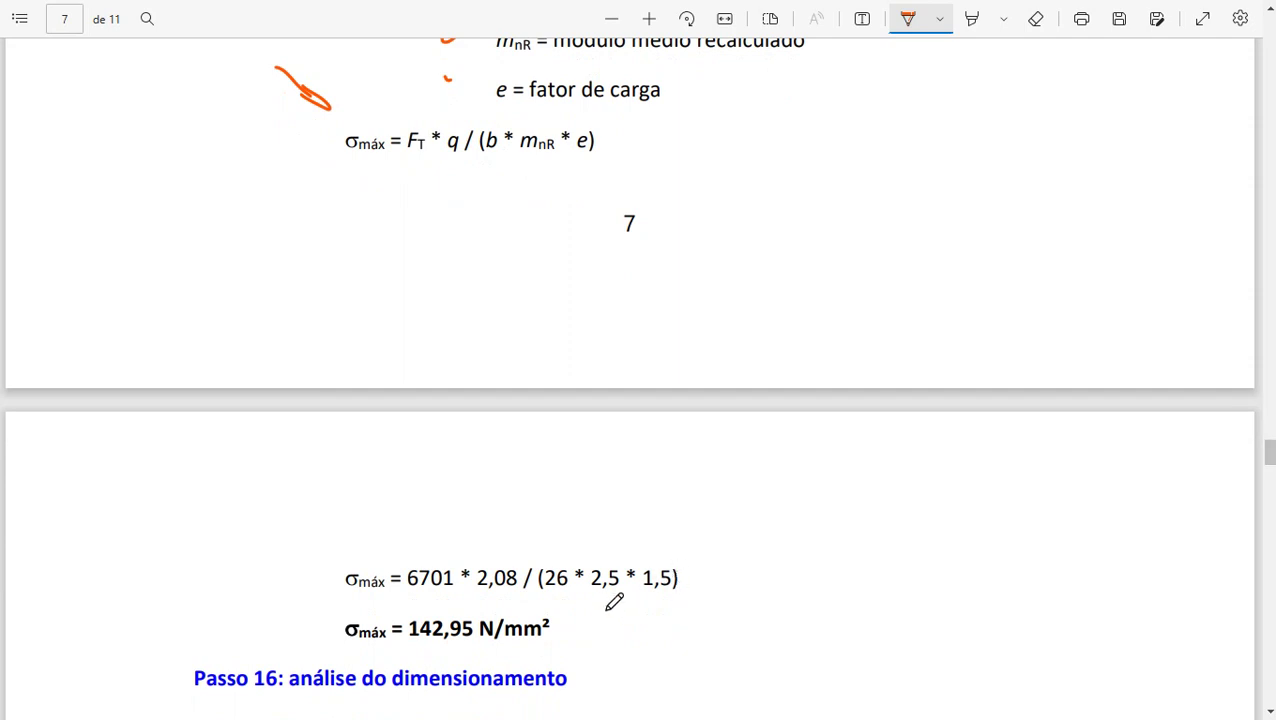
pyautogui.moveTo(609, 640)
pyautogui.mouseDown()
pyautogui.moveTo(609, 614)
pyautogui.moveTo(640, 652)
pyautogui.mouseUp()
pyautogui.moveTo(650, 608)
pyautogui.mouseDown()
pyautogui.moveTo(650, 640)
pyautogui.moveTo(668, 604)
pyautogui.moveTo(693, 640)
pyautogui.mouseUp()
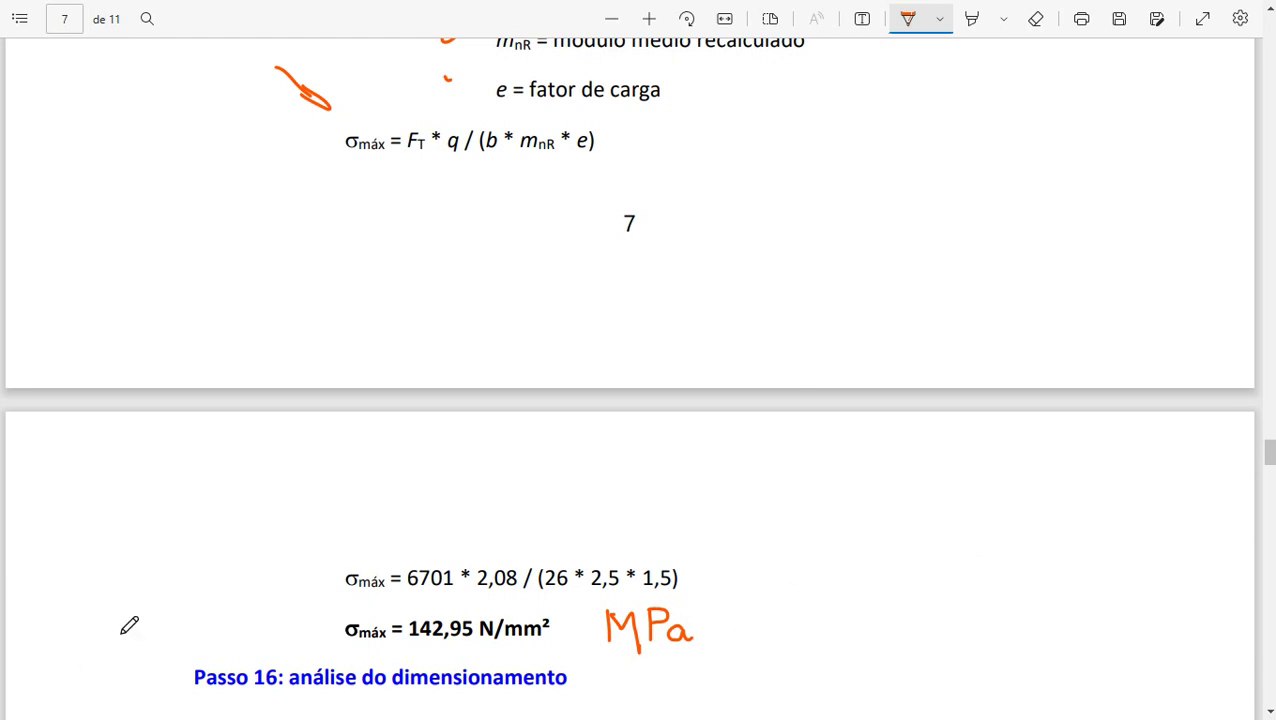
pyautogui.moveTo(117, 631); pyautogui.dragTo(166, 625)
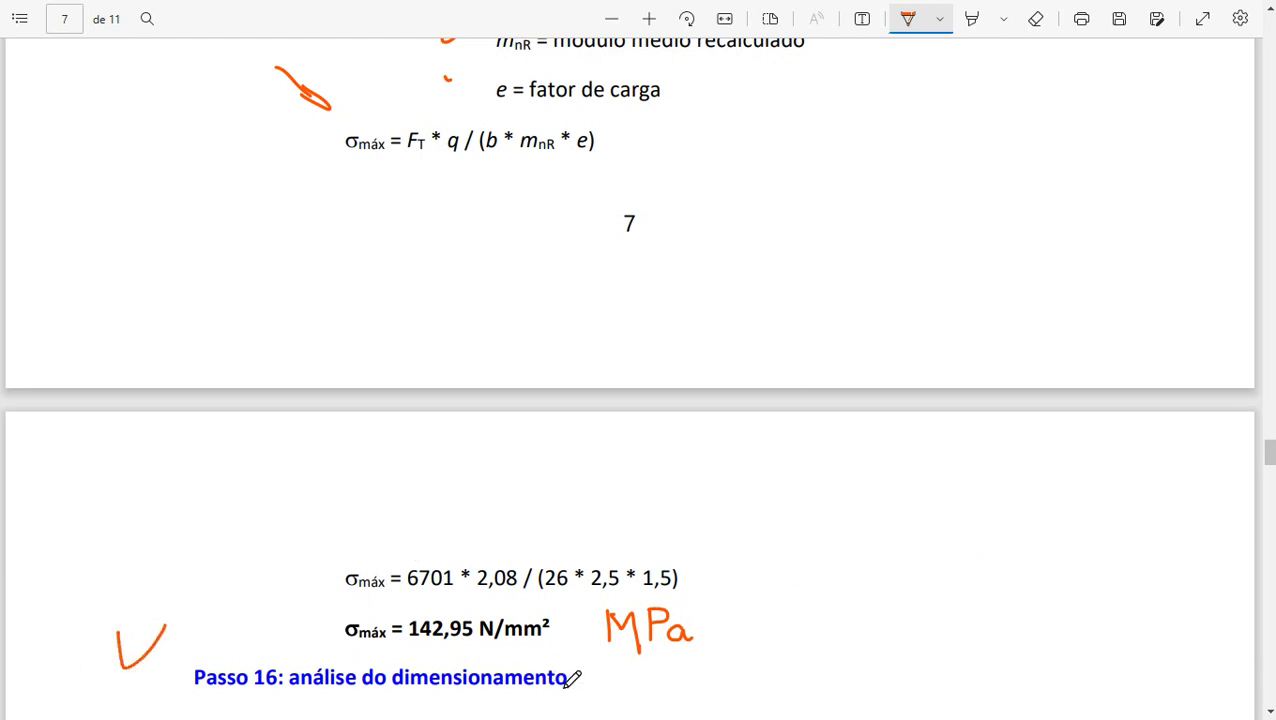
pyautogui.moveTo(295, 700); pyautogui.dragTo(348, 702)
pyautogui.moveTo(1268, 452); pyautogui.dragTo(1268, 465)
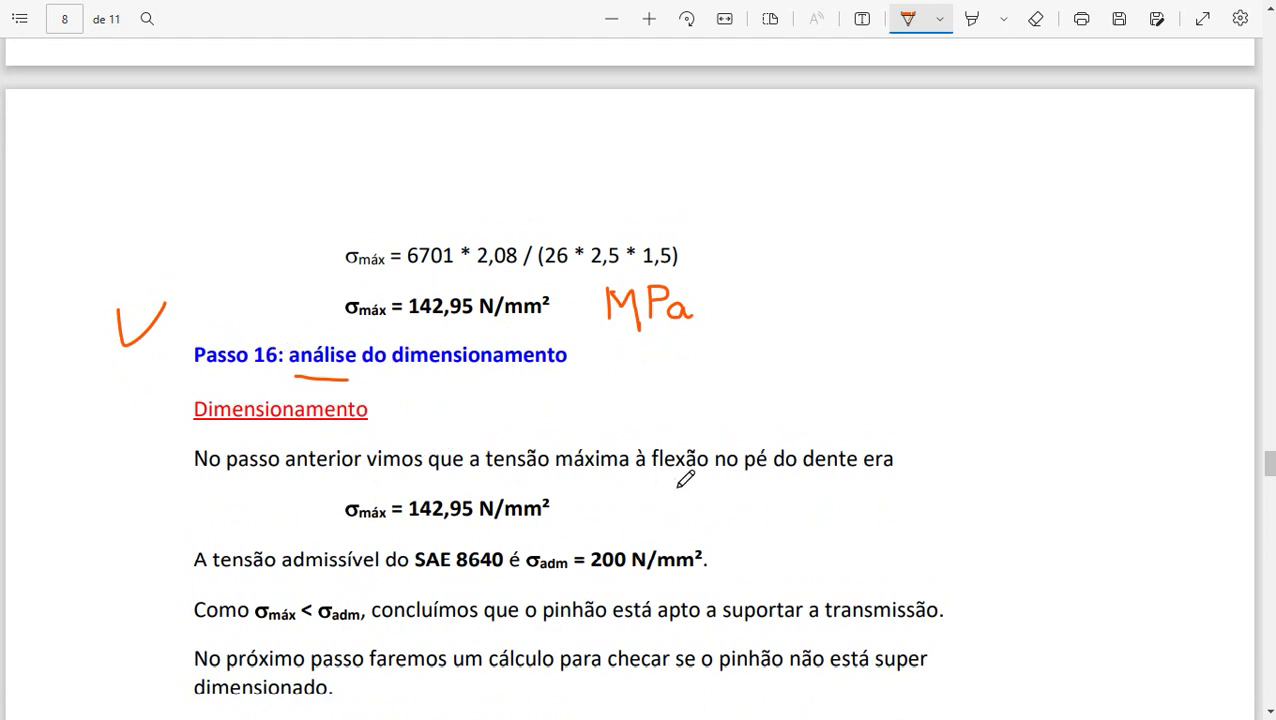
# Underline flexão, pé do dente, both 142,95 values and SAE 8640, and tick 200 N/mm²
pyautogui.moveTo(648, 484); pyautogui.dragTo(848, 482)
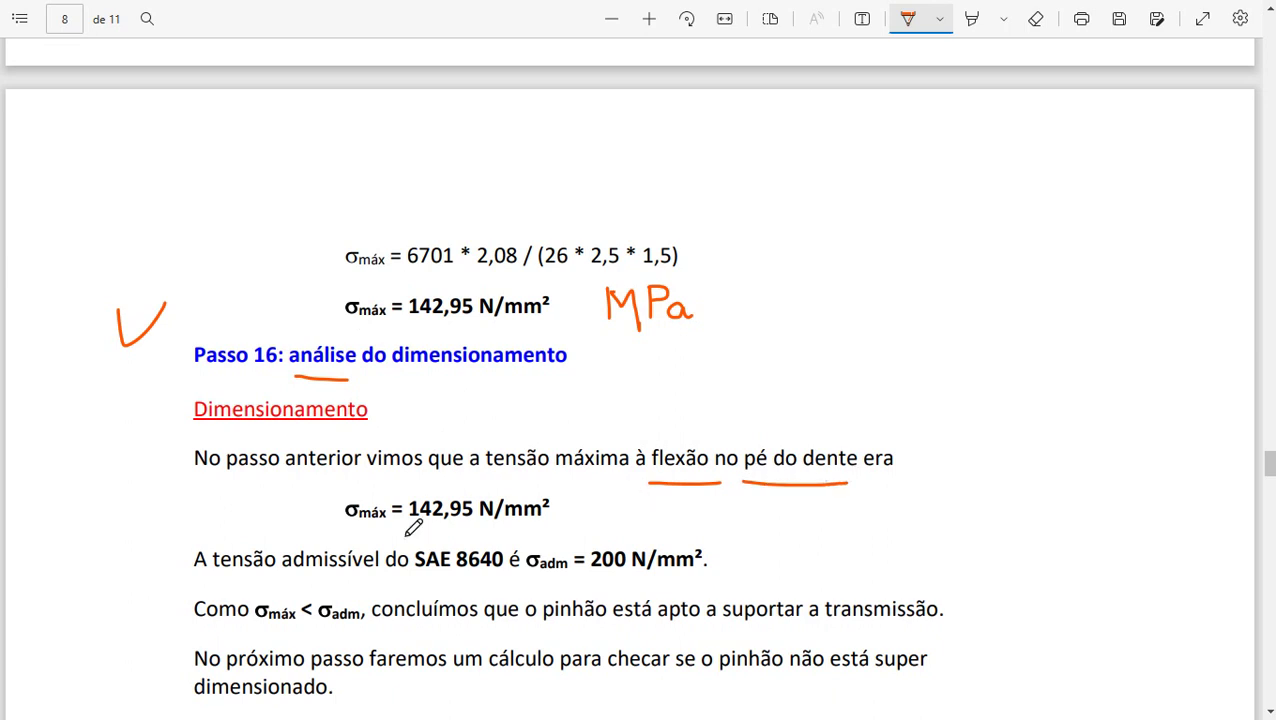
pyautogui.moveTo(408, 530); pyautogui.dragTo(487, 530)
pyautogui.moveTo(408, 327); pyautogui.dragTo(472, 325)
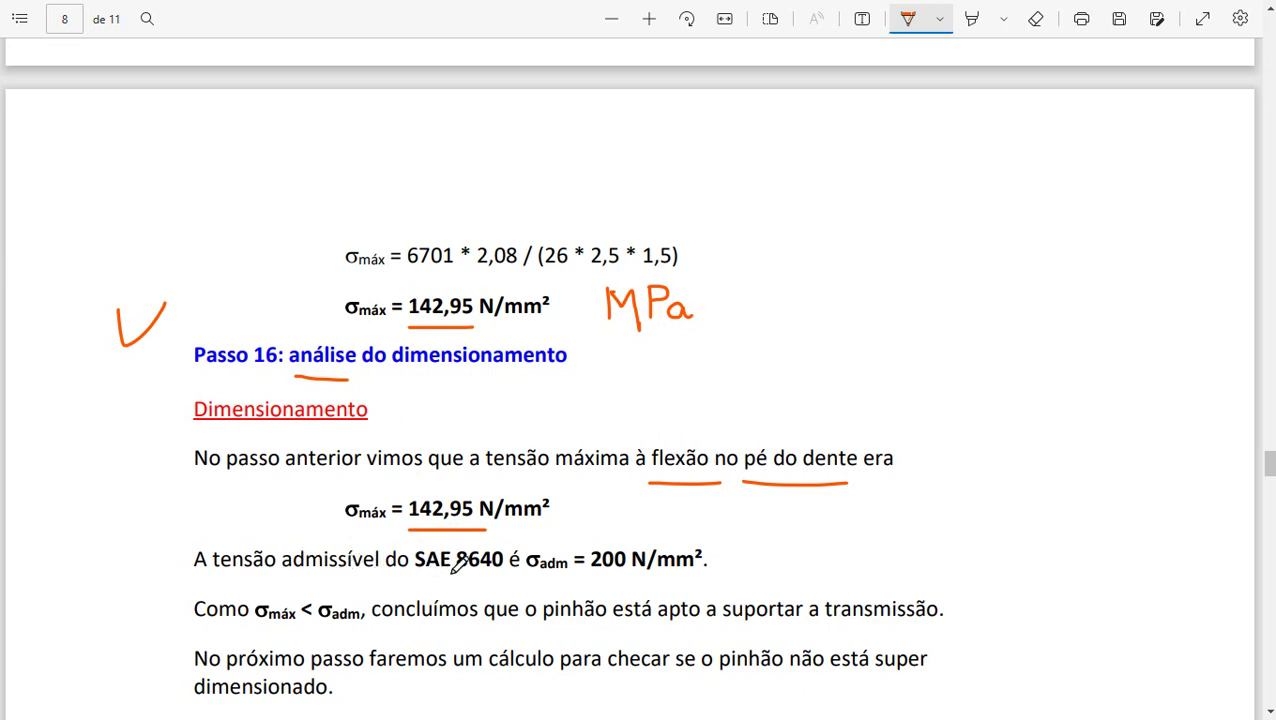
pyautogui.moveTo(457, 572); pyautogui.dragTo(498, 574)
pyautogui.moveTo(714, 541); pyautogui.dragTo(763, 530)
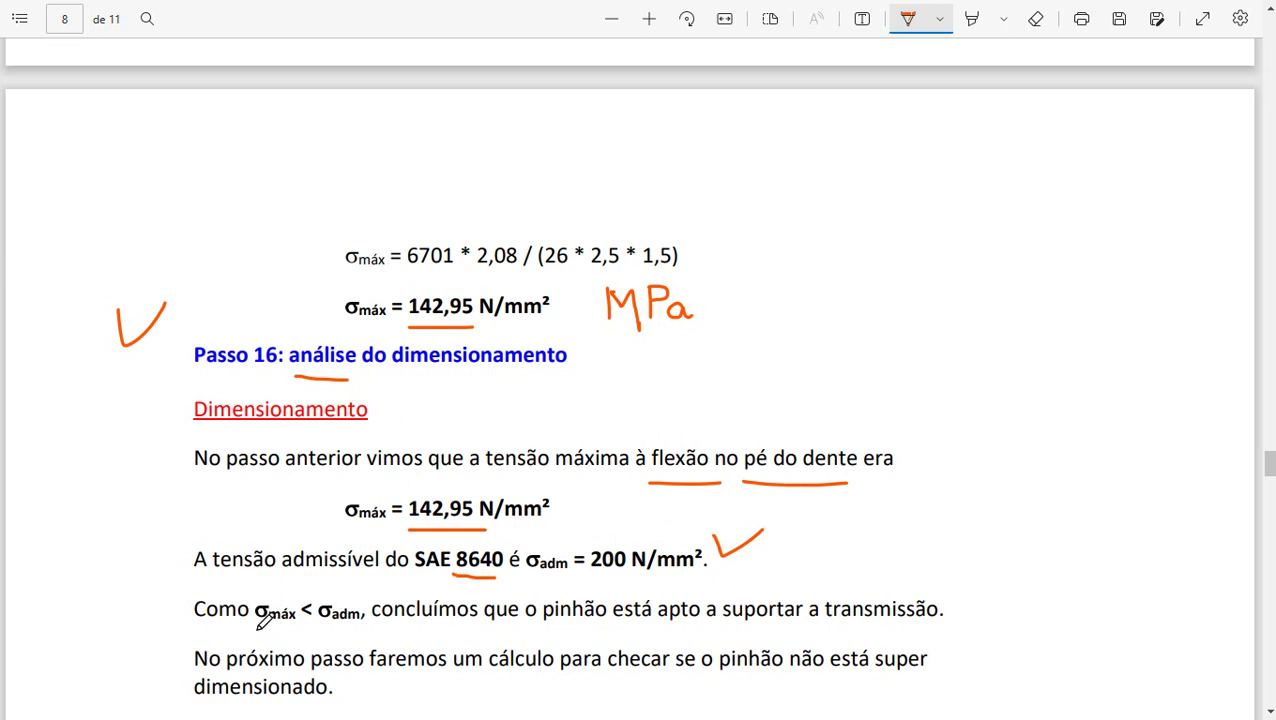
# Underline σmáx, 'está apto', 'checar', 'não está superdimensionado' and 200 N/mm², ticking the next-step line
pyautogui.moveTo(258, 627); pyautogui.dragTo(352, 627)
pyautogui.moveTo(617, 625); pyautogui.dragTo(920, 630)
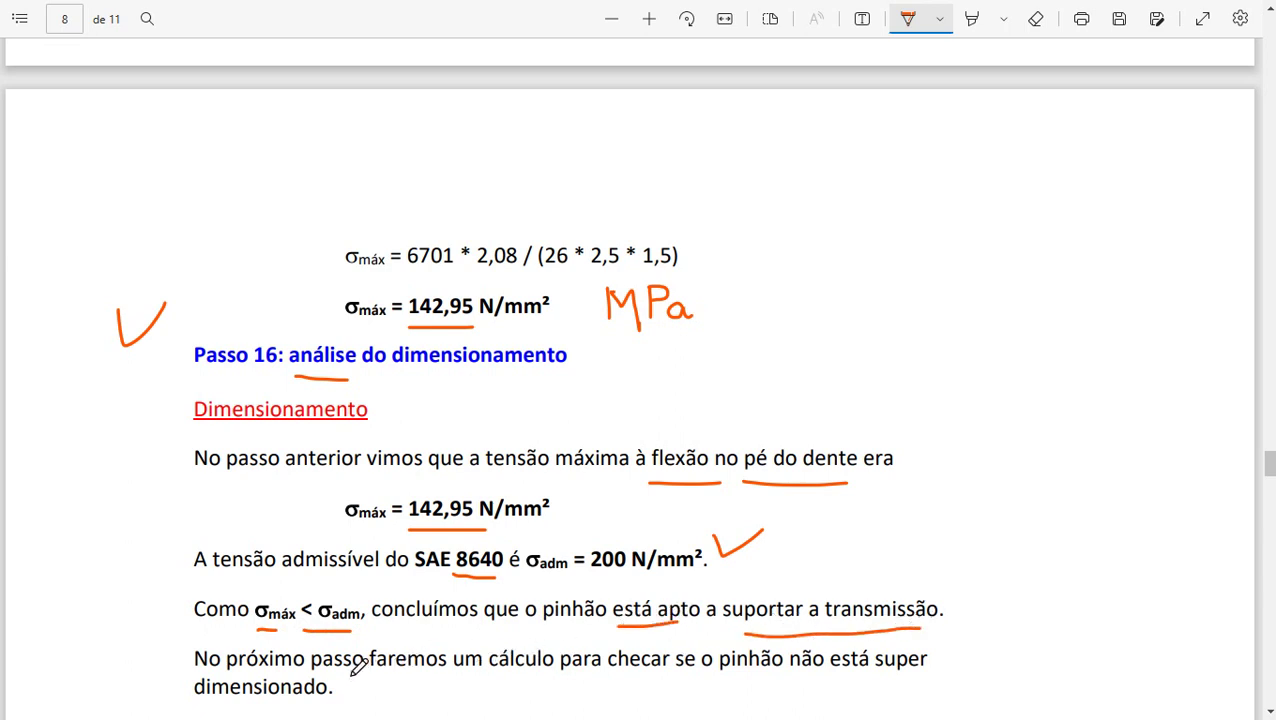
pyautogui.moveTo(136, 641); pyautogui.dragTo(157, 637)
pyautogui.moveTo(598, 686); pyautogui.dragTo(638, 684)
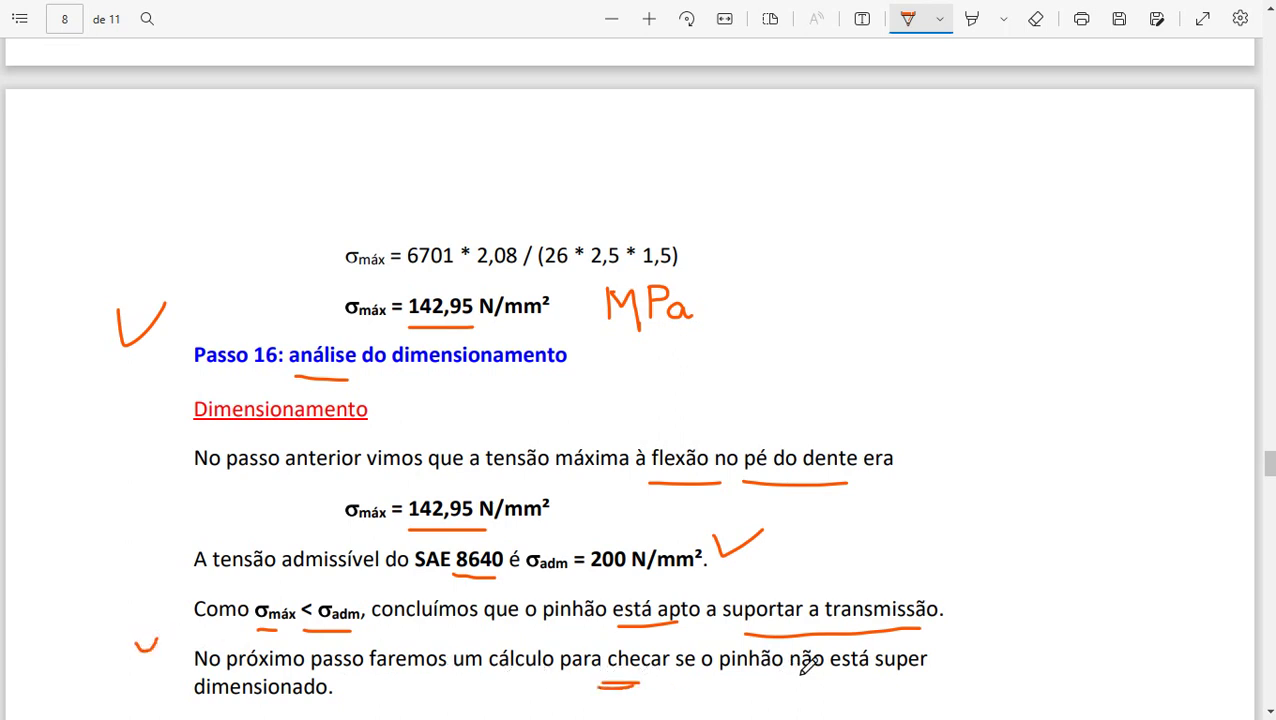
pyautogui.moveTo(801, 679); pyautogui.dragTo(928, 677)
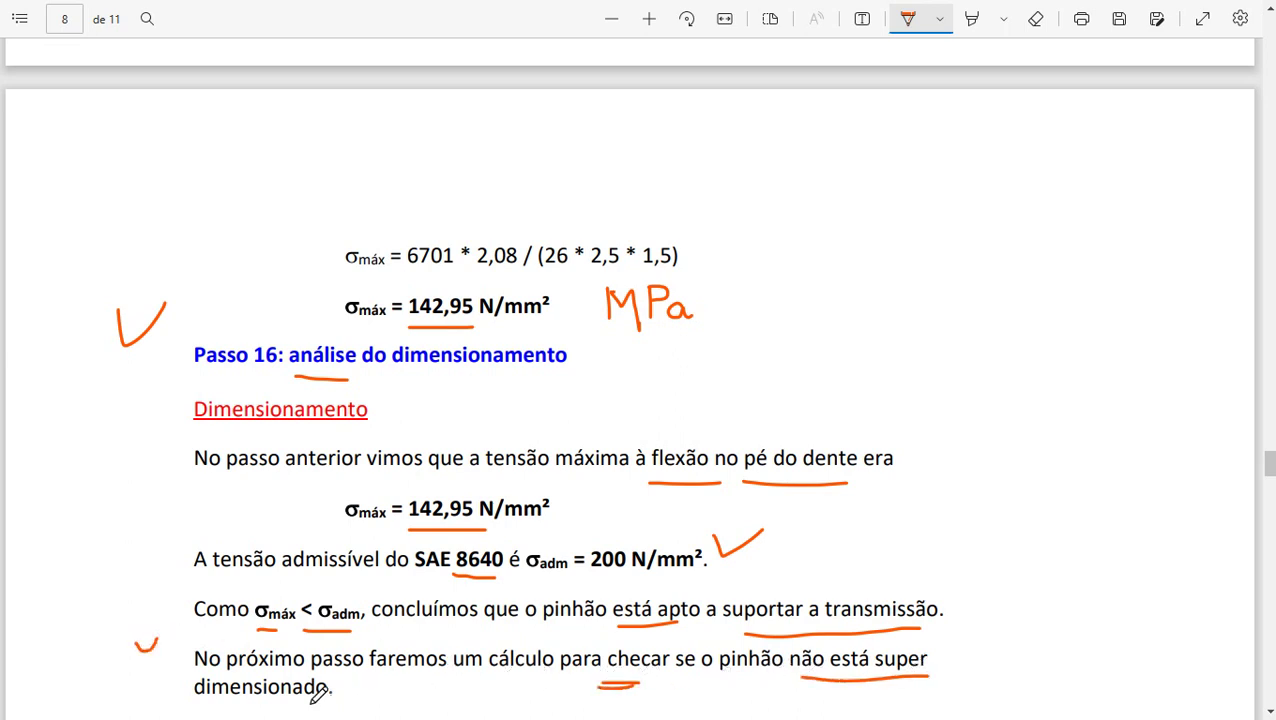
pyautogui.moveTo(243, 701); pyautogui.dragTo(271, 701)
pyautogui.moveTo(592, 577); pyautogui.dragTo(694, 577)
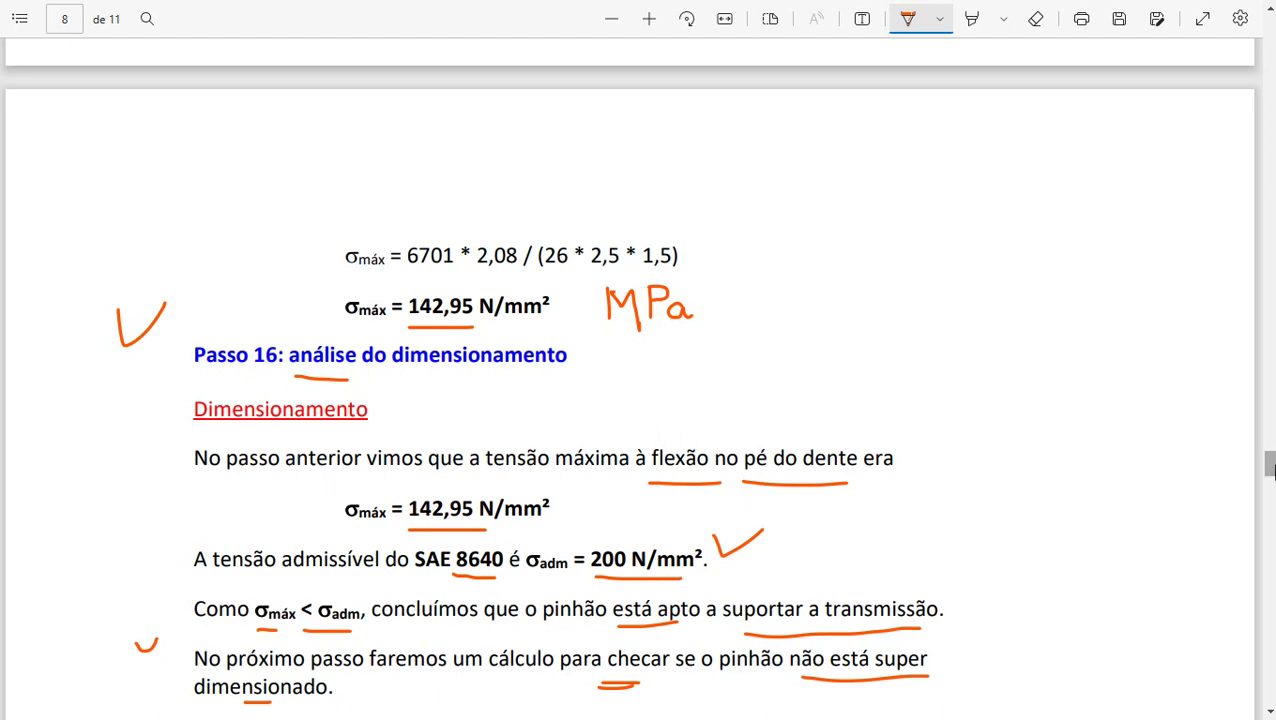
# Scroll to Passo 17 and underline 'tensão admissível do material' and 'não está subdimensionado'
pyautogui.scroll(-4, 1269, 465)
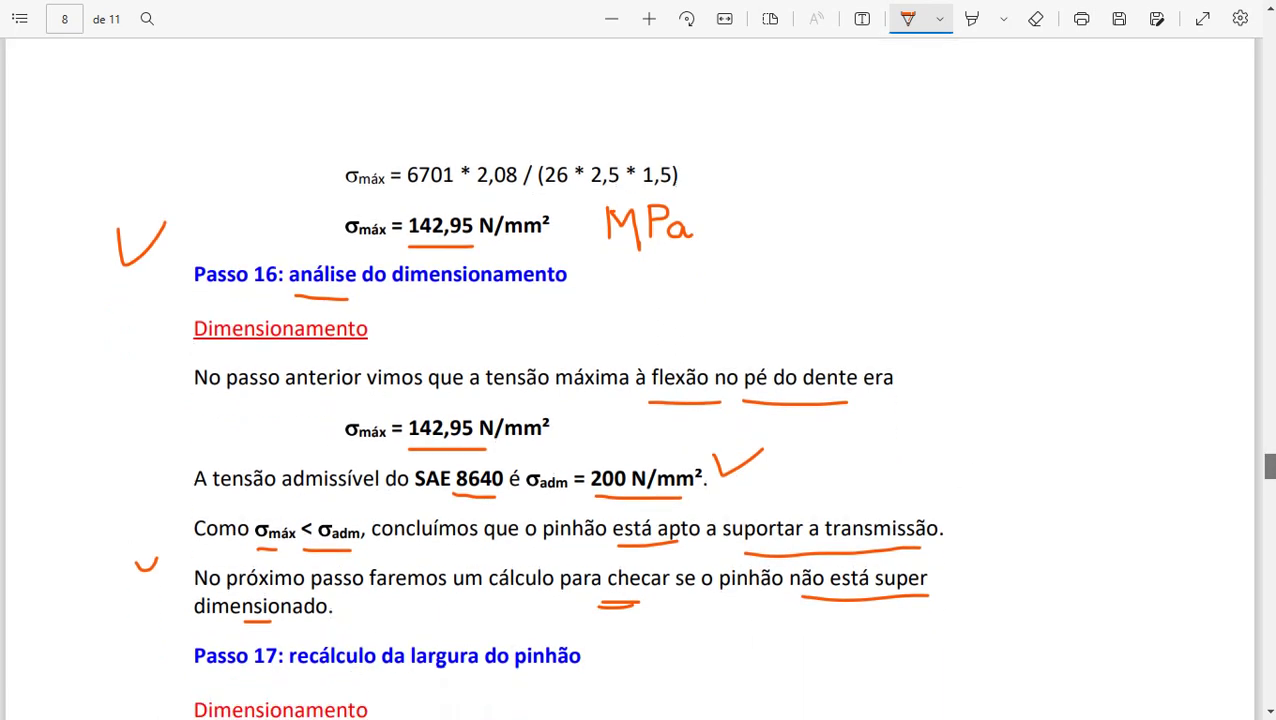
pyautogui.scroll(-1, 1269, 470)
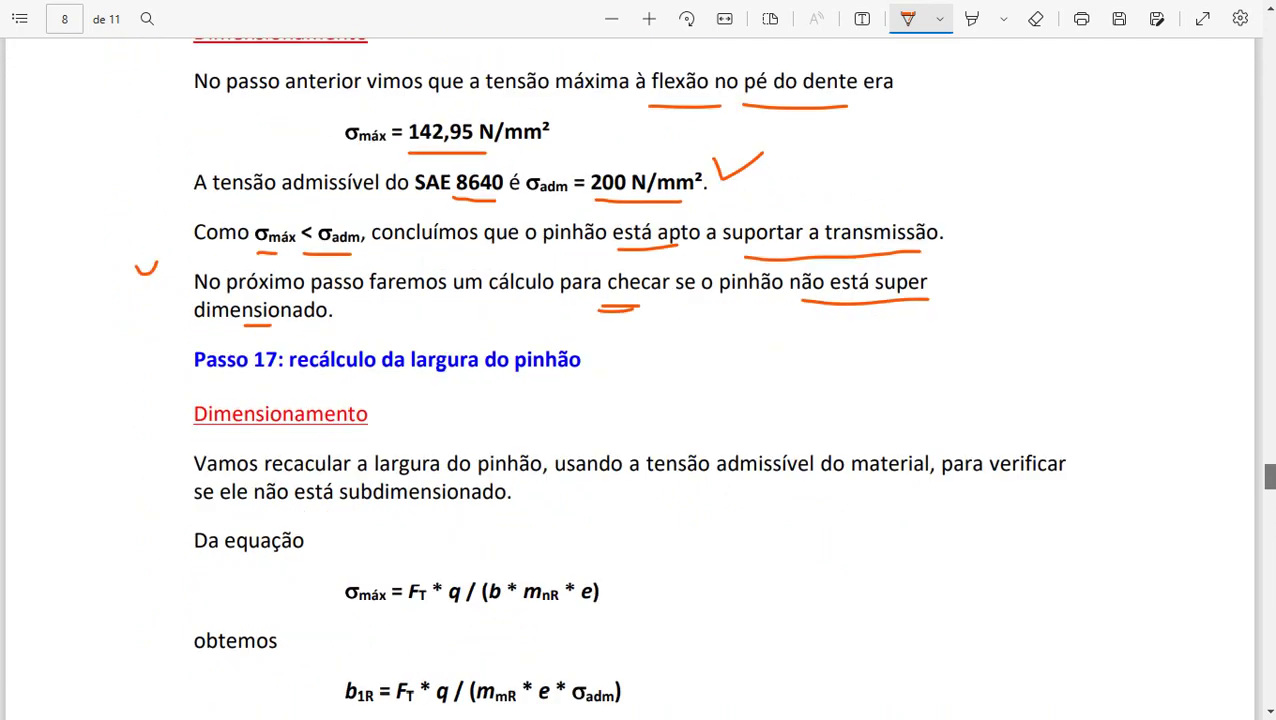
pyautogui.scroll(-1, 1269, 470)
pyautogui.scroll(-1, 1269, 470)
pyautogui.scroll(-1, 1269, 470)
pyautogui.scroll(-1, 1269, 470)
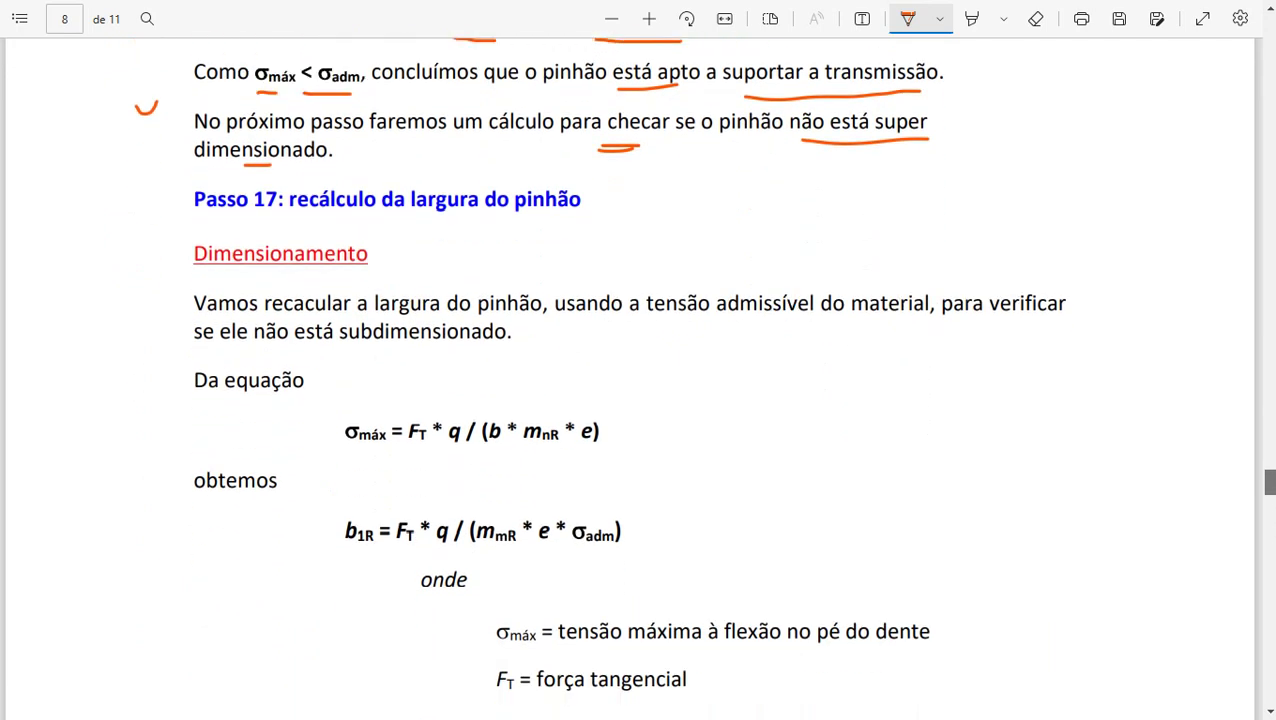
pyautogui.scroll(-1, 1269, 470)
pyautogui.scroll(-1, 1269, 470)
pyautogui.scroll(1, 1266, 480)
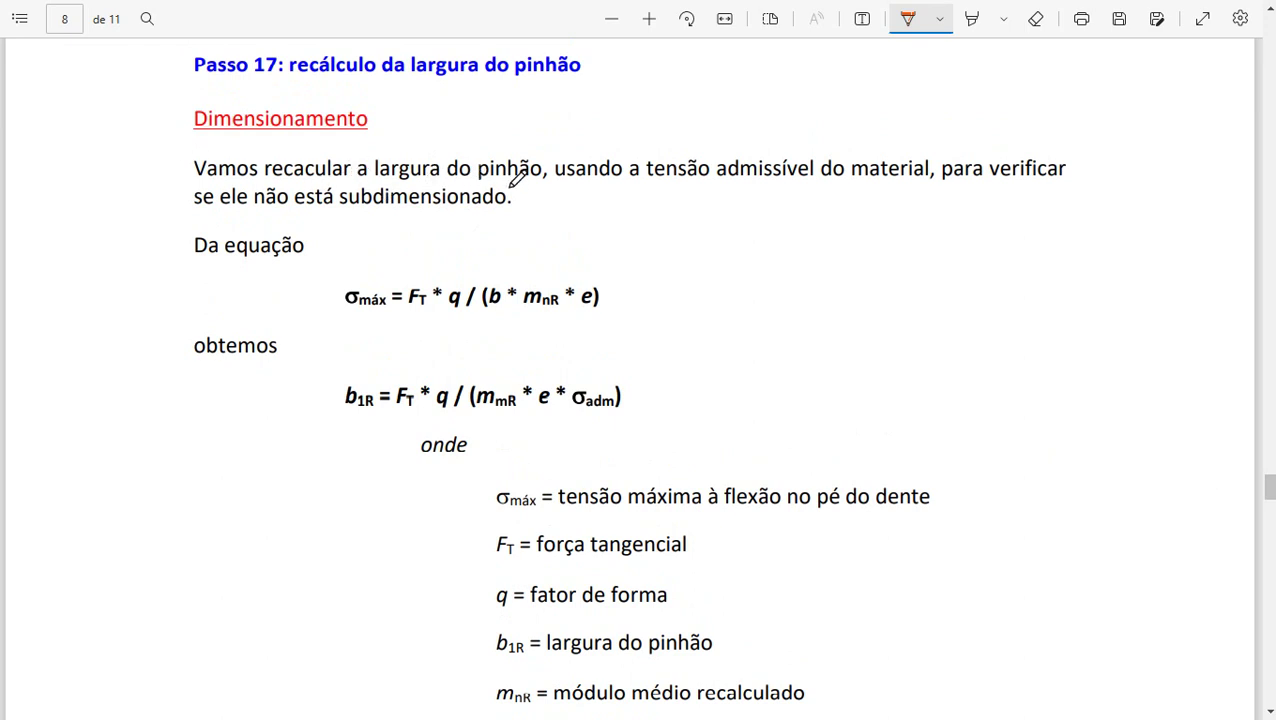
pyautogui.moveTo(648, 188); pyautogui.dragTo(913, 188)
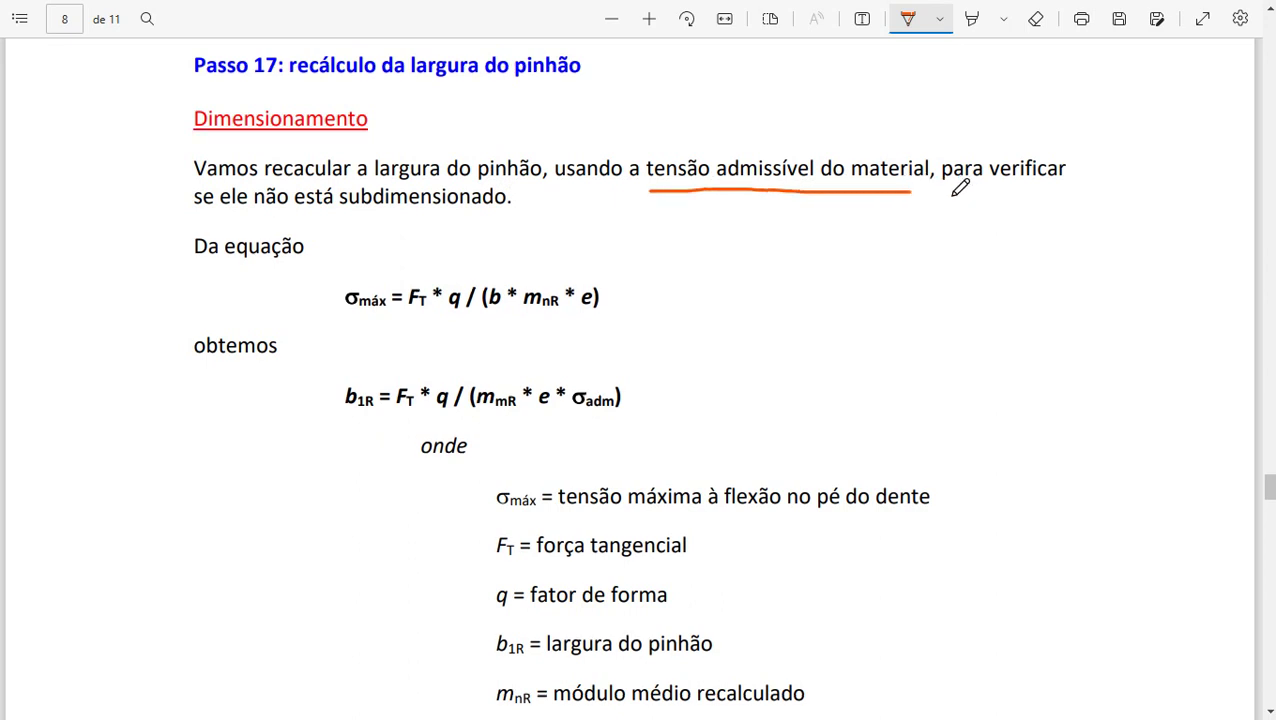
pyautogui.moveTo(268, 212); pyautogui.dragTo(504, 216)
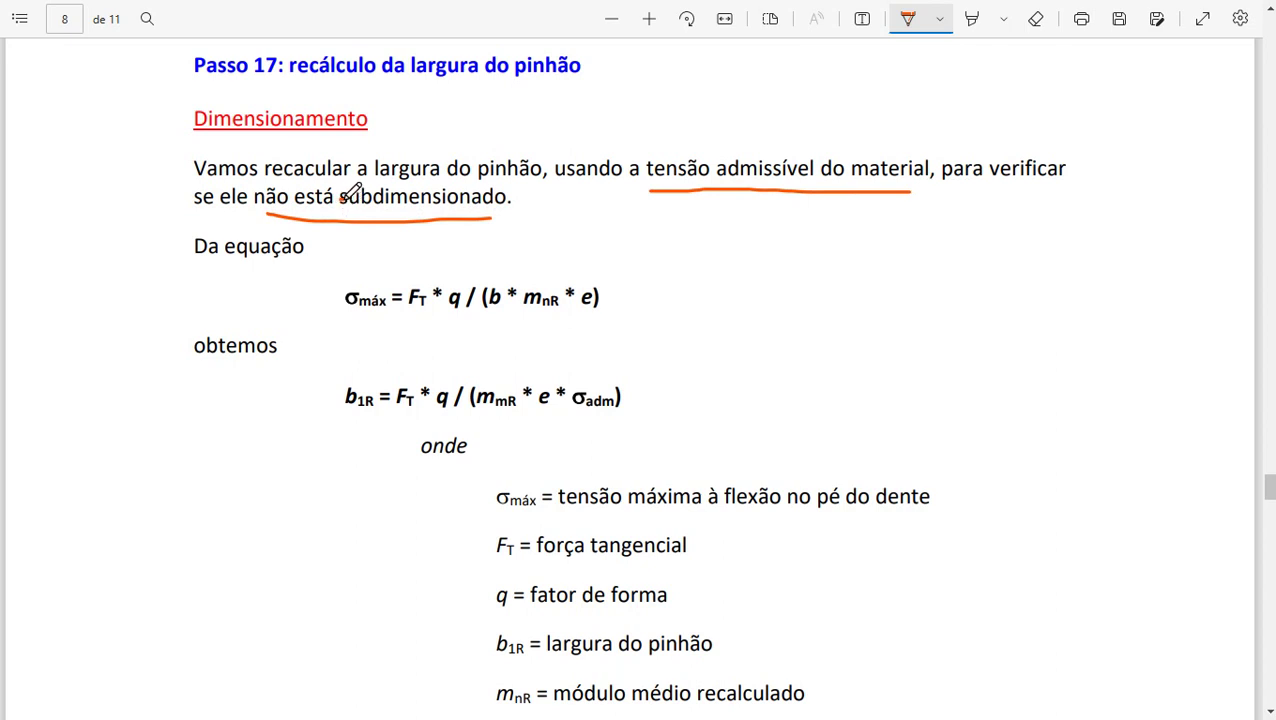
# Strike out 'sub', handwrite and underline 'super', and draw an arrow at the σmáx formula
pyautogui.moveTo(341, 200); pyautogui.dragTo(372, 200)
pyautogui.moveTo(343, 240); pyautogui.dragTo(393, 236)
pyautogui.moveTo(400, 244); pyautogui.dragTo(421, 238)
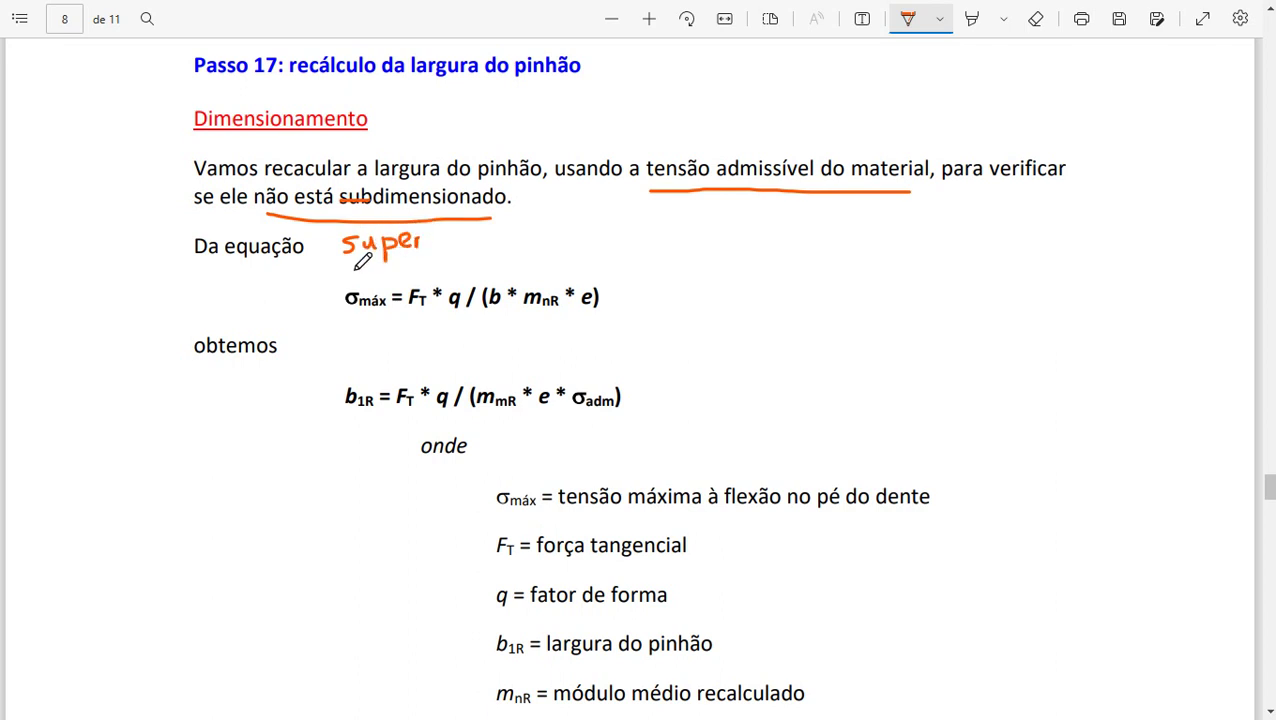
pyautogui.moveTo(355, 270); pyautogui.dragTo(410, 268)
pyautogui.moveTo(260, 292)
pyautogui.mouseDown()
pyautogui.moveTo(308, 287)
pyautogui.moveTo(295, 296)
pyautogui.mouseUp()
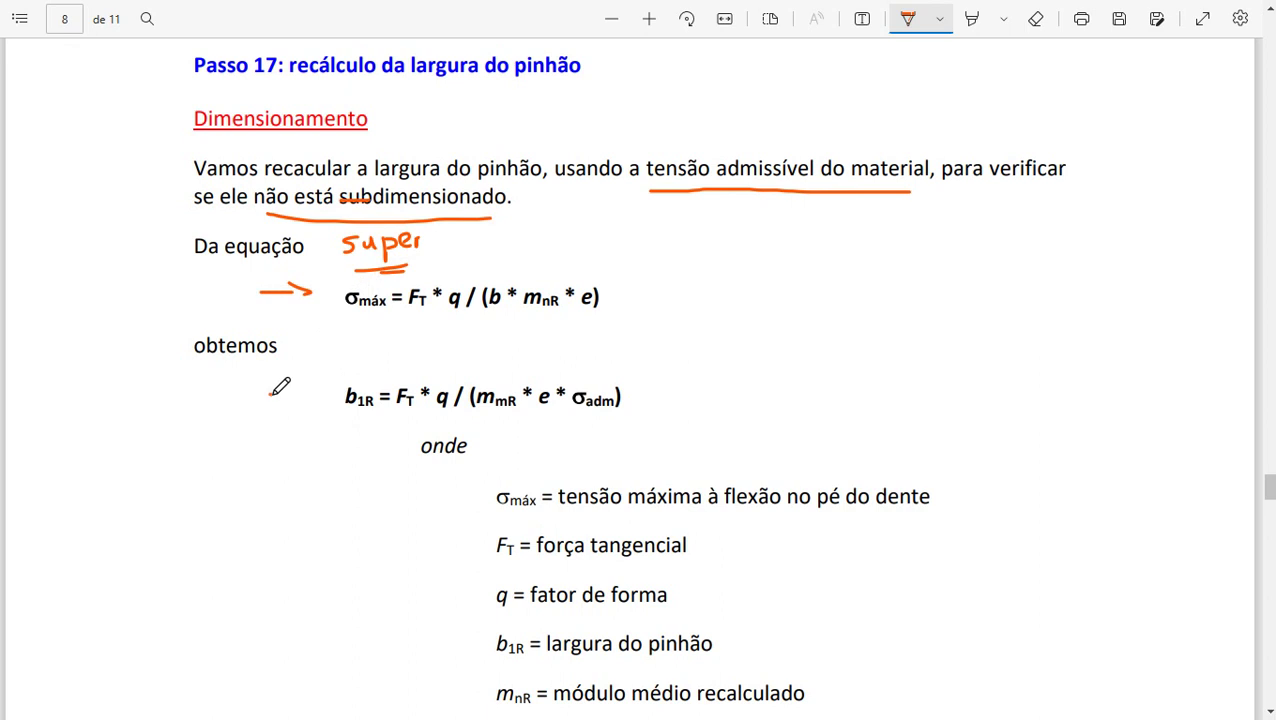
# Draw an arrow at the b1R formula, underline σadm, and link it to the ticked σmáx definition
pyautogui.moveTo(270, 394)
pyautogui.mouseDown()
pyautogui.moveTo(316, 398)
pyautogui.moveTo(300, 404)
pyautogui.mouseUp()
pyautogui.moveTo(566, 421); pyautogui.dragTo(615, 420)
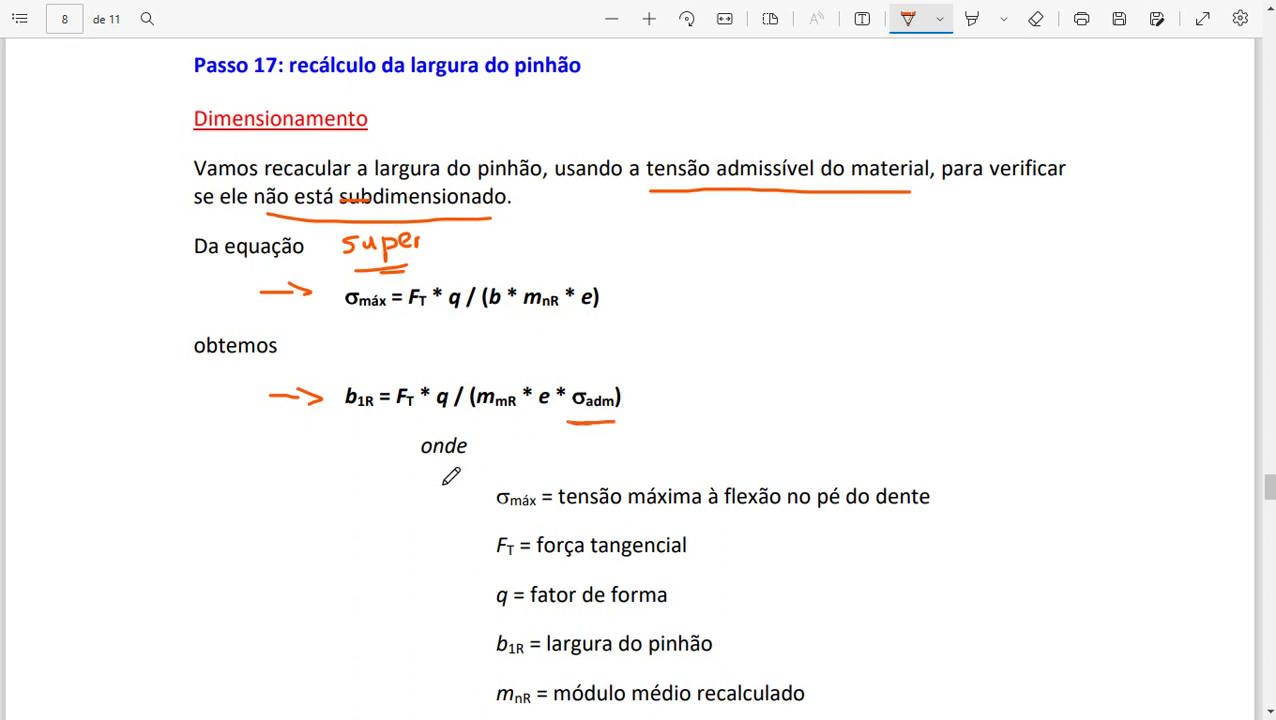
pyautogui.moveTo(445, 488); pyautogui.dragTo(490, 481)
pyautogui.moveTo(517, 481); pyautogui.dragTo(590, 424)
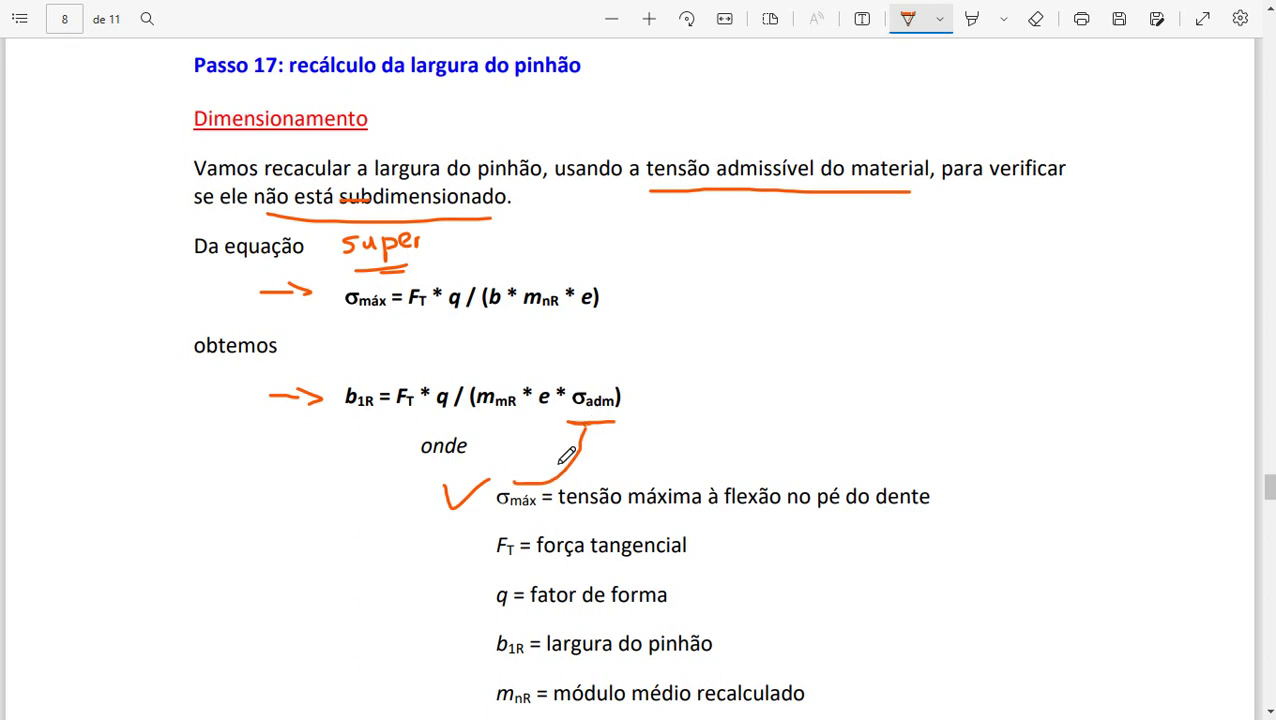
# Tick the força tangencial, fator de forma, largura, módulo and fator de carga definitions
pyautogui.moveTo(444, 535); pyautogui.dragTo(467, 532)
pyautogui.moveTo(446, 577); pyautogui.dragTo(461, 576)
pyautogui.moveTo(437, 628); pyautogui.dragTo(468, 628)
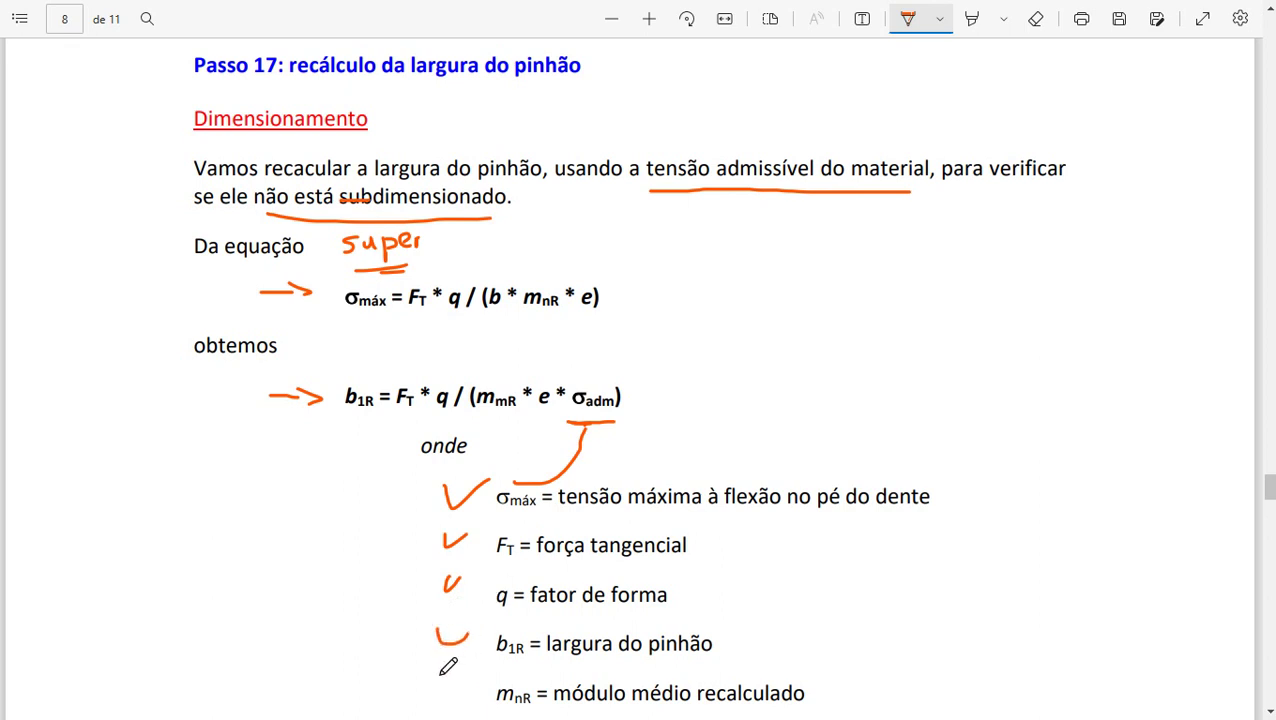
pyautogui.moveTo(437, 679); pyautogui.dragTo(460, 676)
pyautogui.scroll(-1, 640, 400)
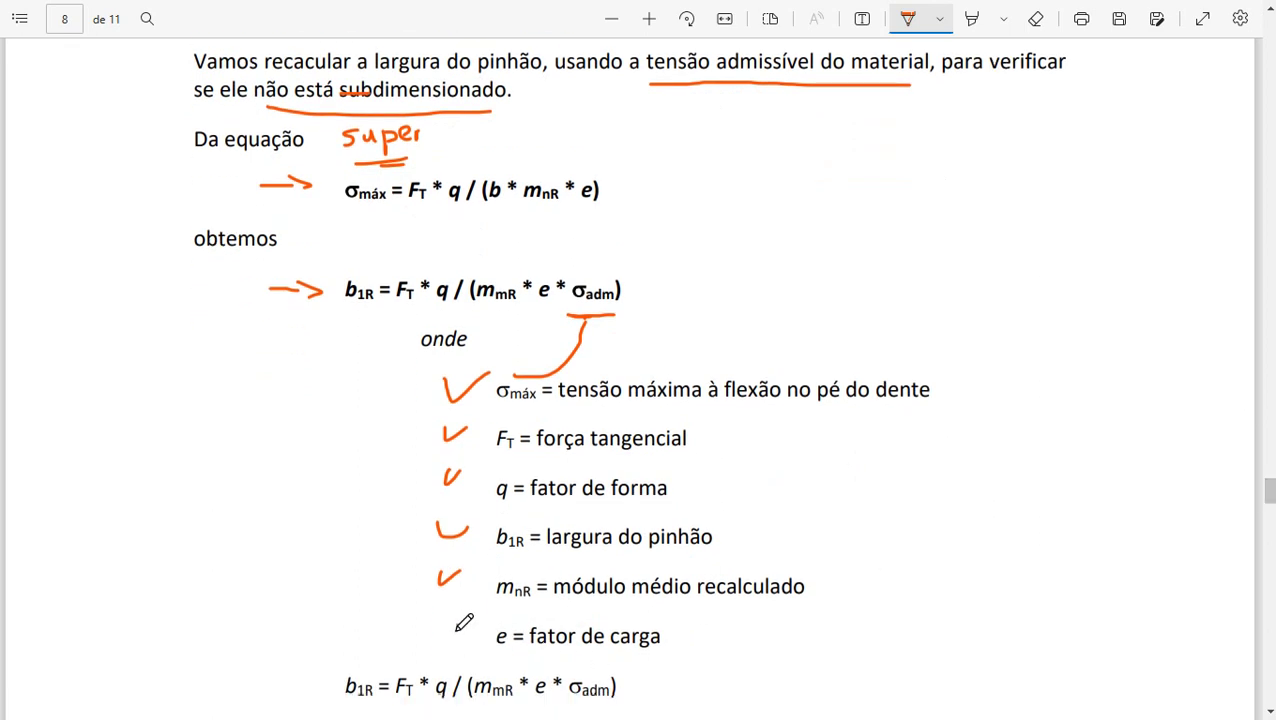
pyautogui.moveTo(456, 626); pyautogui.dragTo(467, 623)
pyautogui.moveTo(532, 316); pyautogui.dragTo(541, 315)
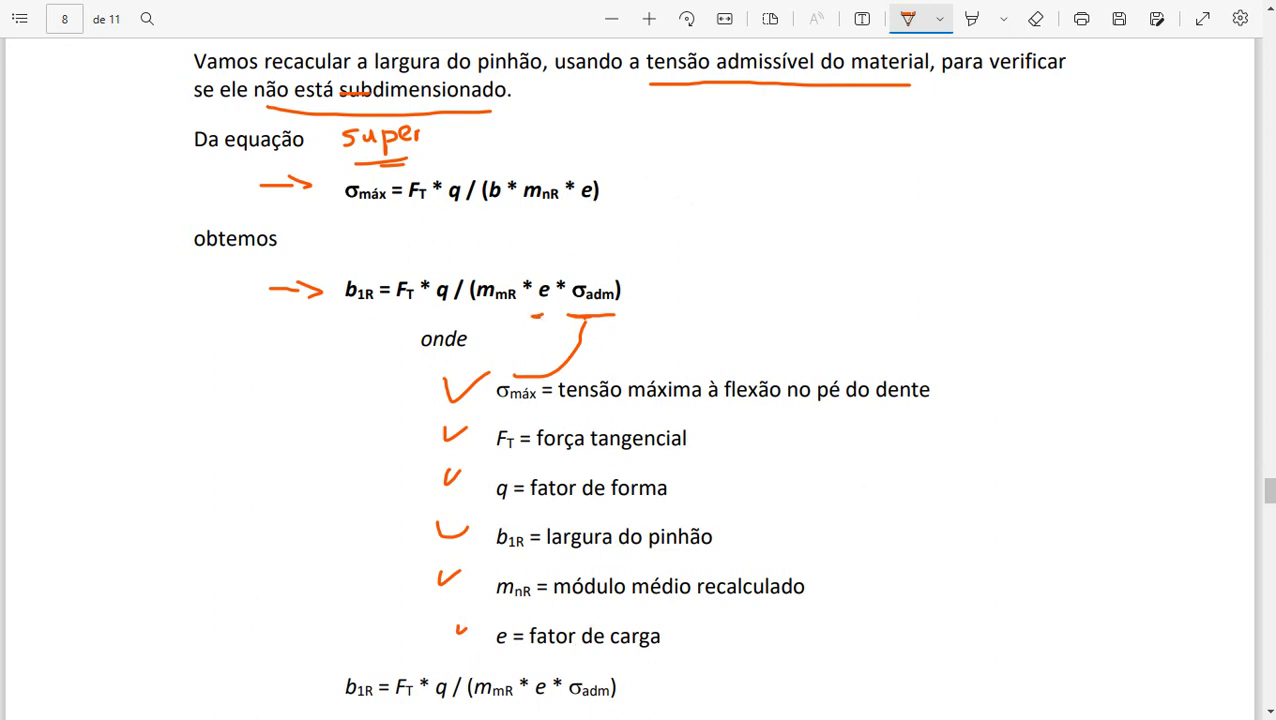
# Verify in Calculator that 6701 × 2,08 ÷ (2,5 × 1,5 × 200) gives about 18,58
pyautogui.scroll(-1, 1268, 490)
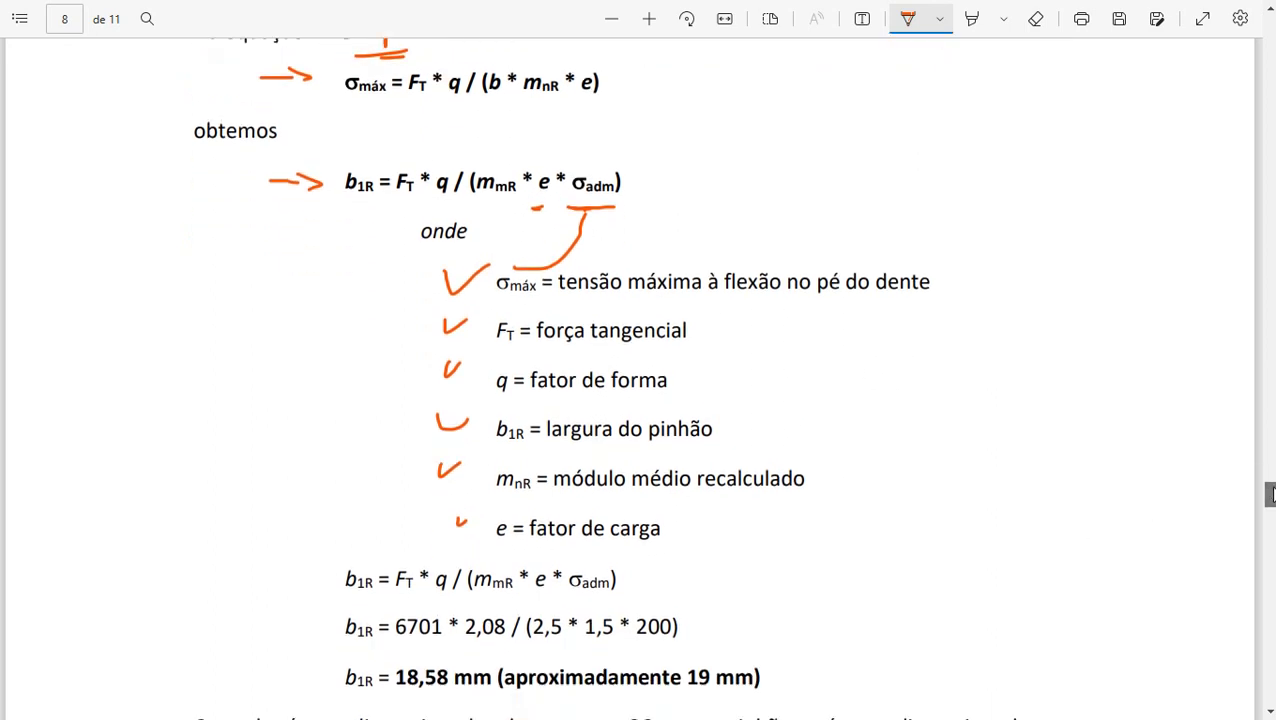
pyautogui.scroll(-1, 1262, 490)
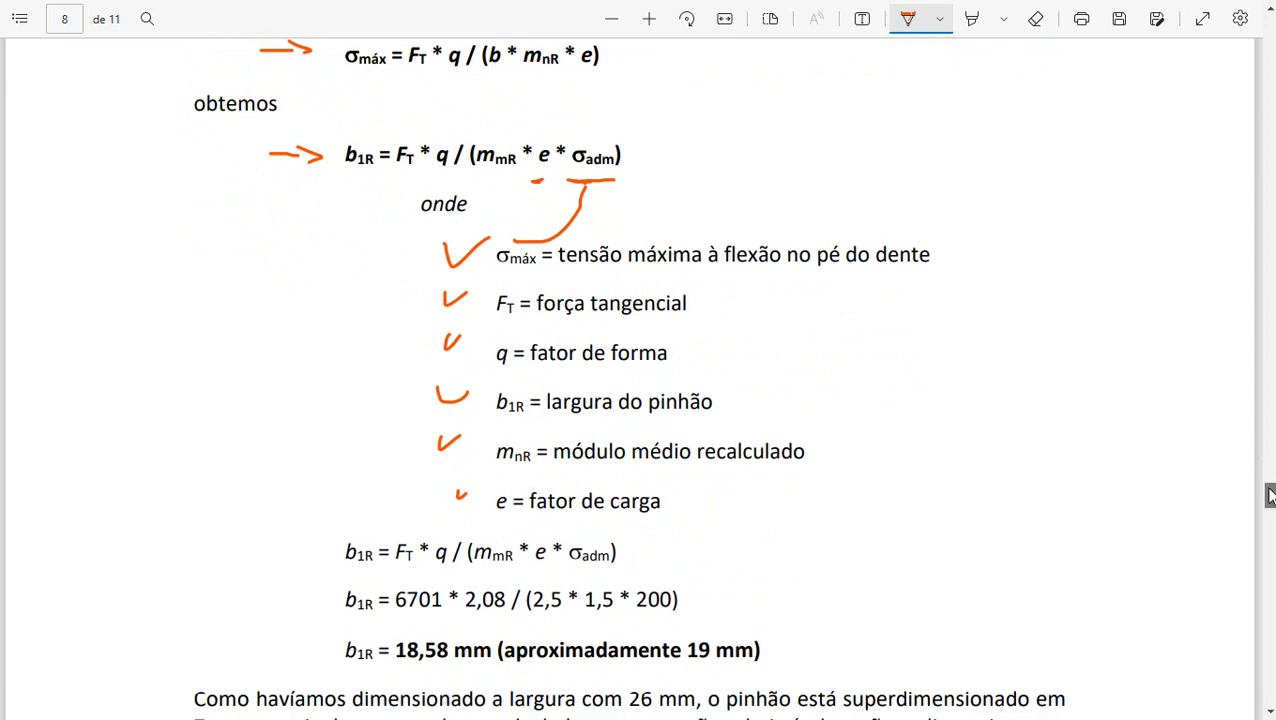
pyautogui.scroll(1, 1270, 493)
pyautogui.scroll(-1, 1270, 493)
pyautogui.hotkey('alt', 'Tab')
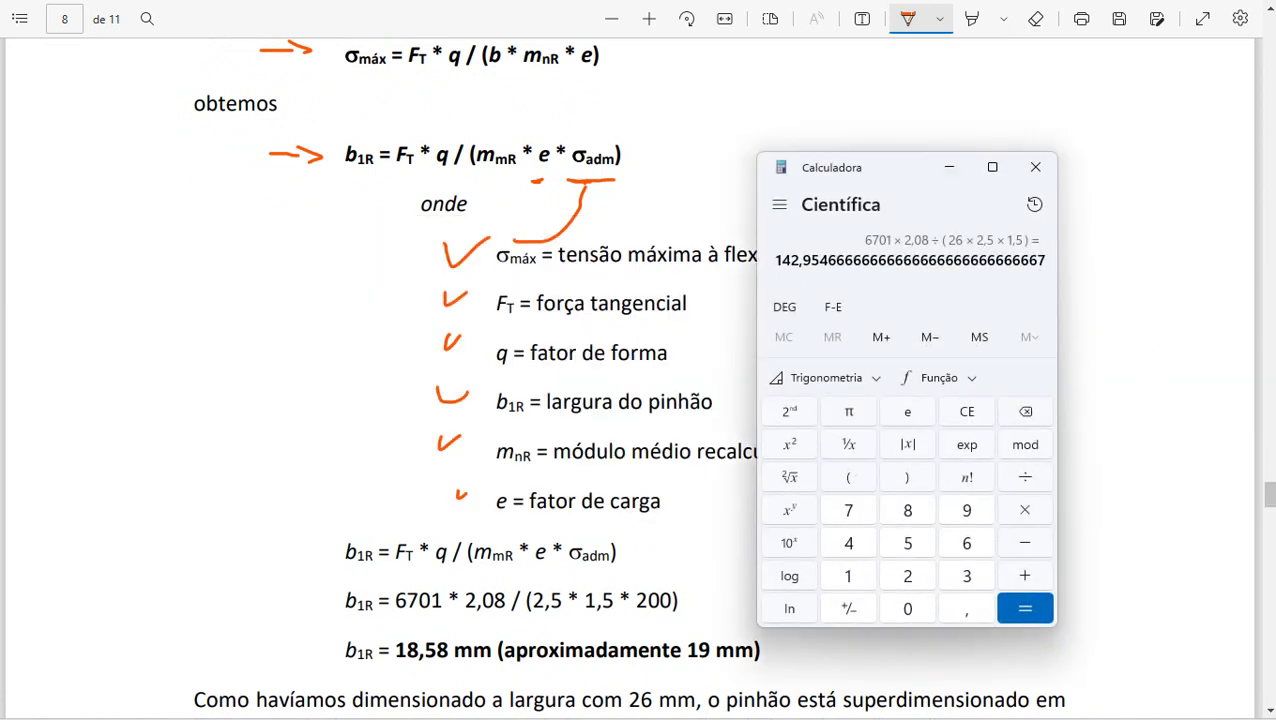
pyautogui.press('Escape')
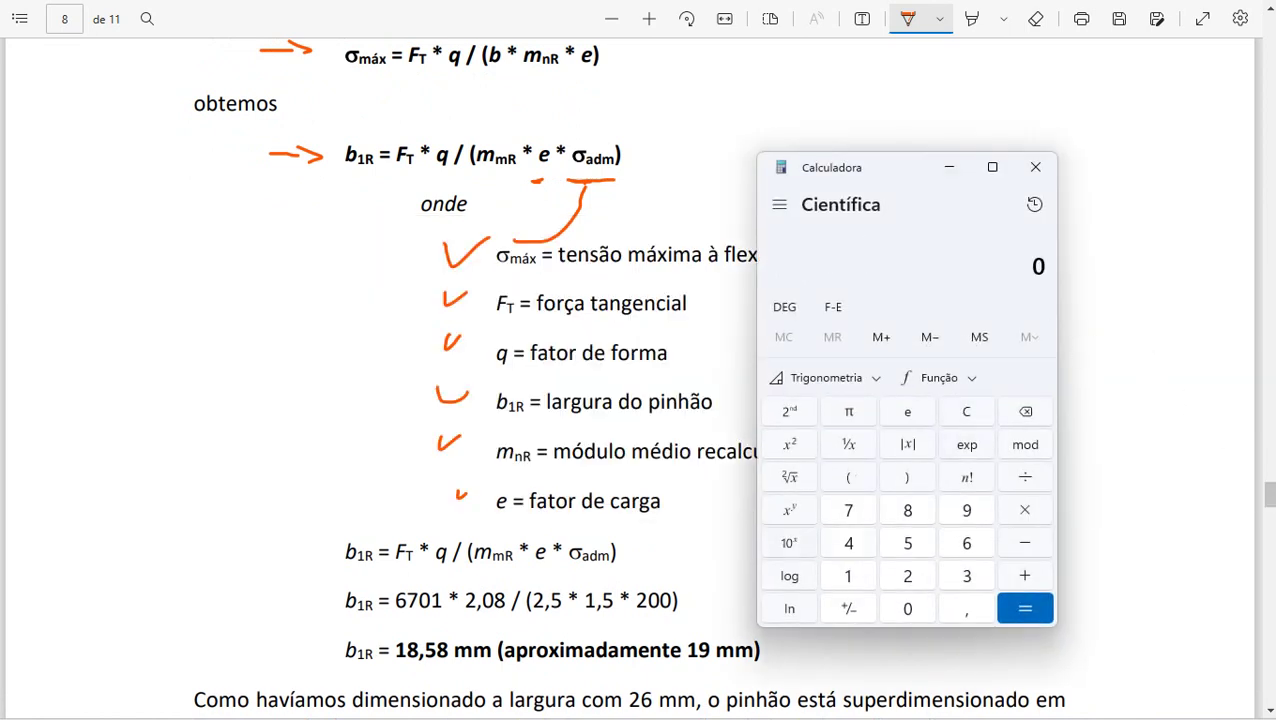
pyautogui.write('67')
pyautogui.write('01 × ')
pyautogui.write('2,0')
pyautogui.write('8')
pyautogui.press('/')
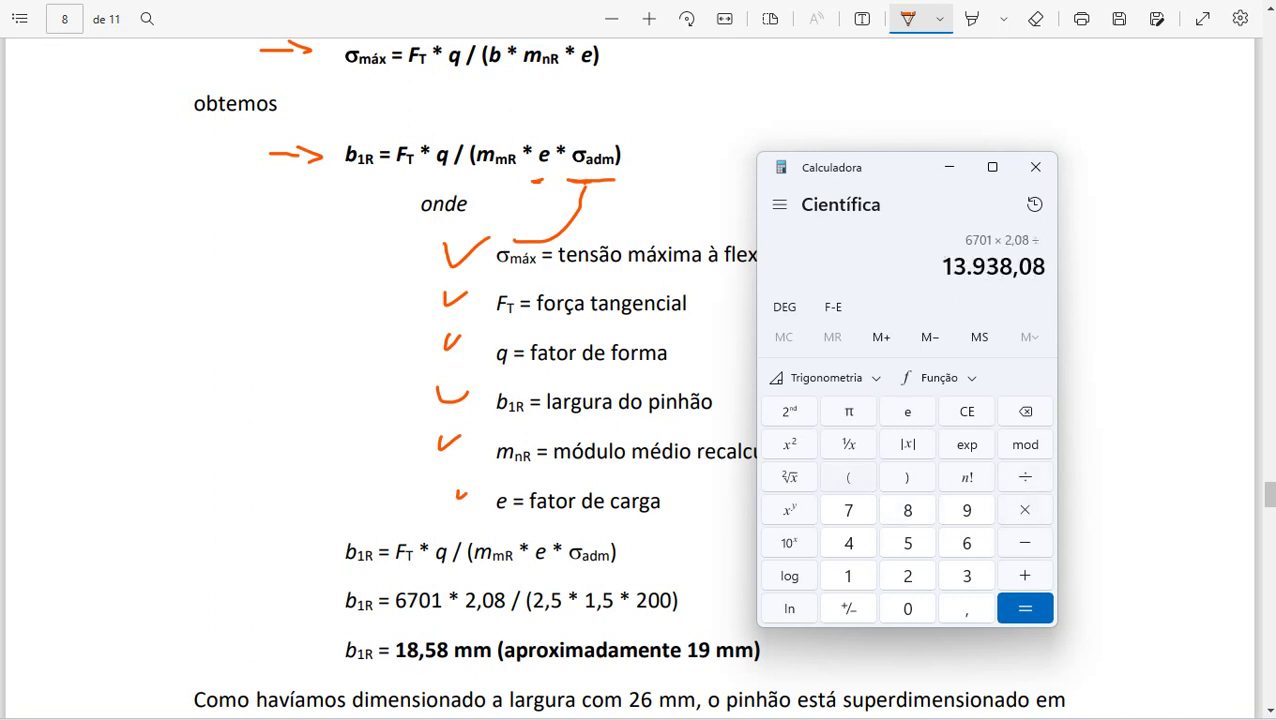
pyautogui.click(853, 481)
pyautogui.write(',5')
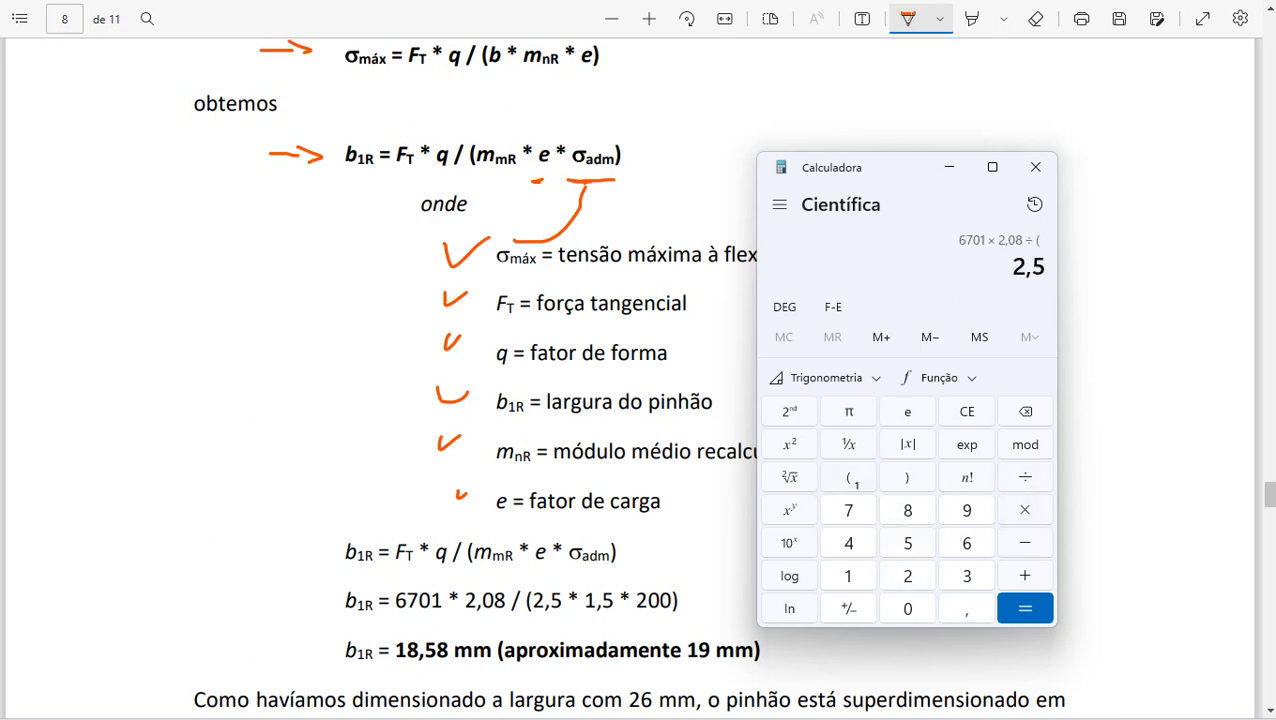
pyautogui.write('*1')
pyautogui.write('5')
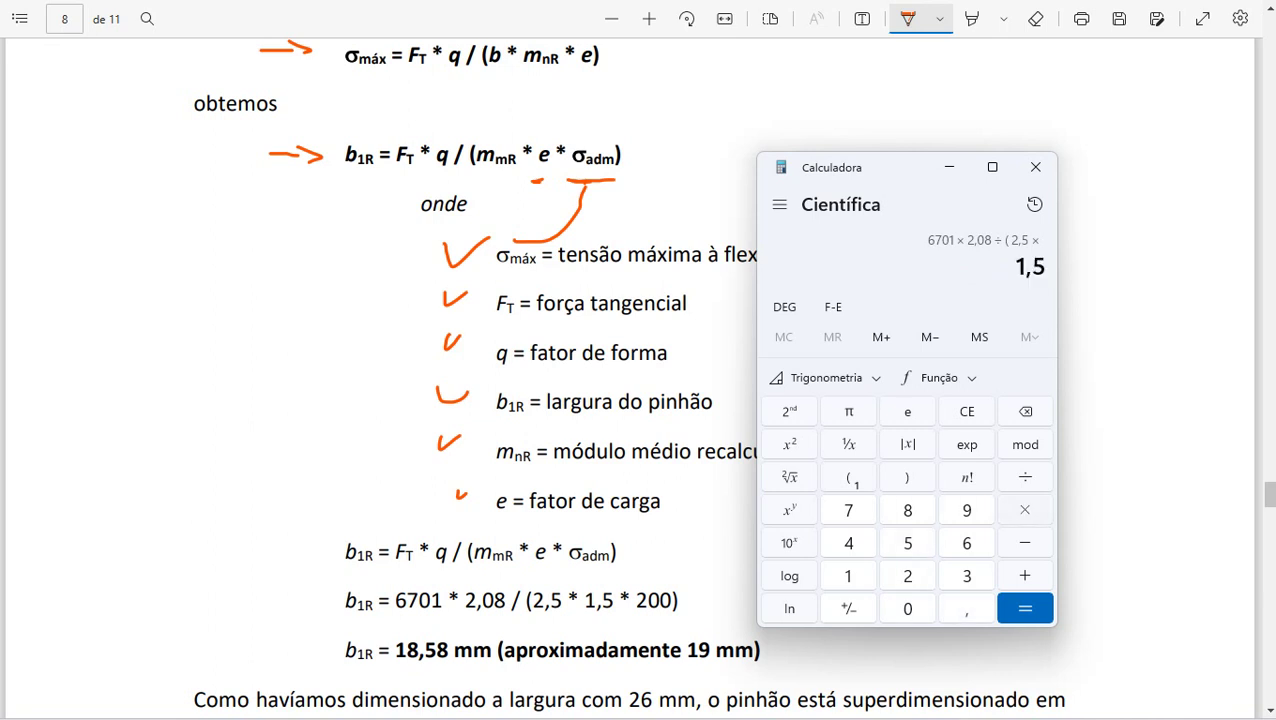
pyautogui.write('*')
pyautogui.write('200')
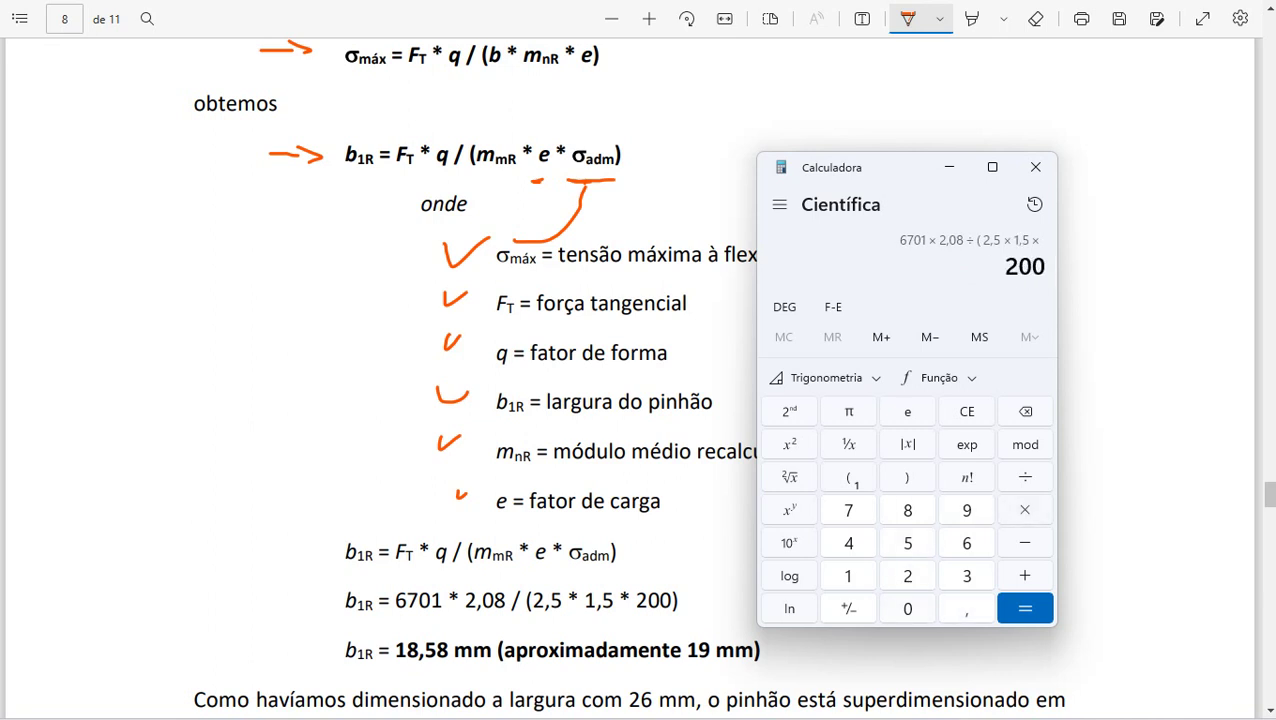
pyautogui.write(')')
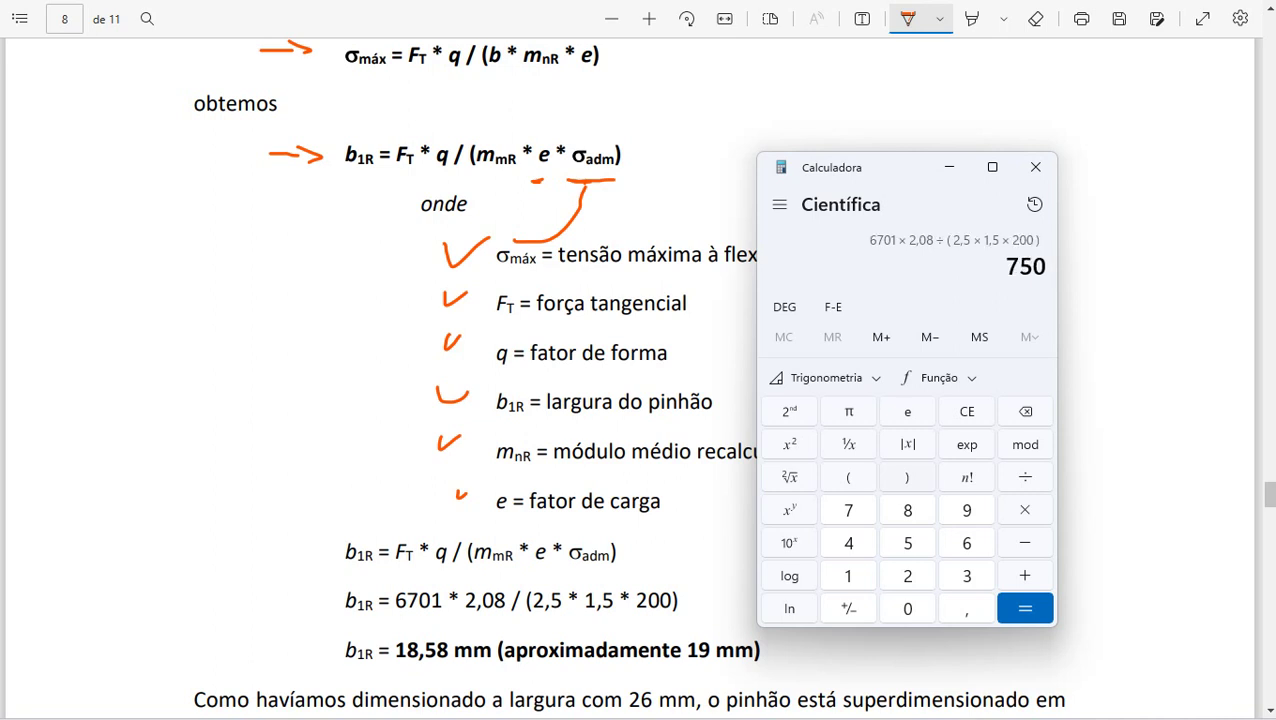
pyautogui.press('Return')
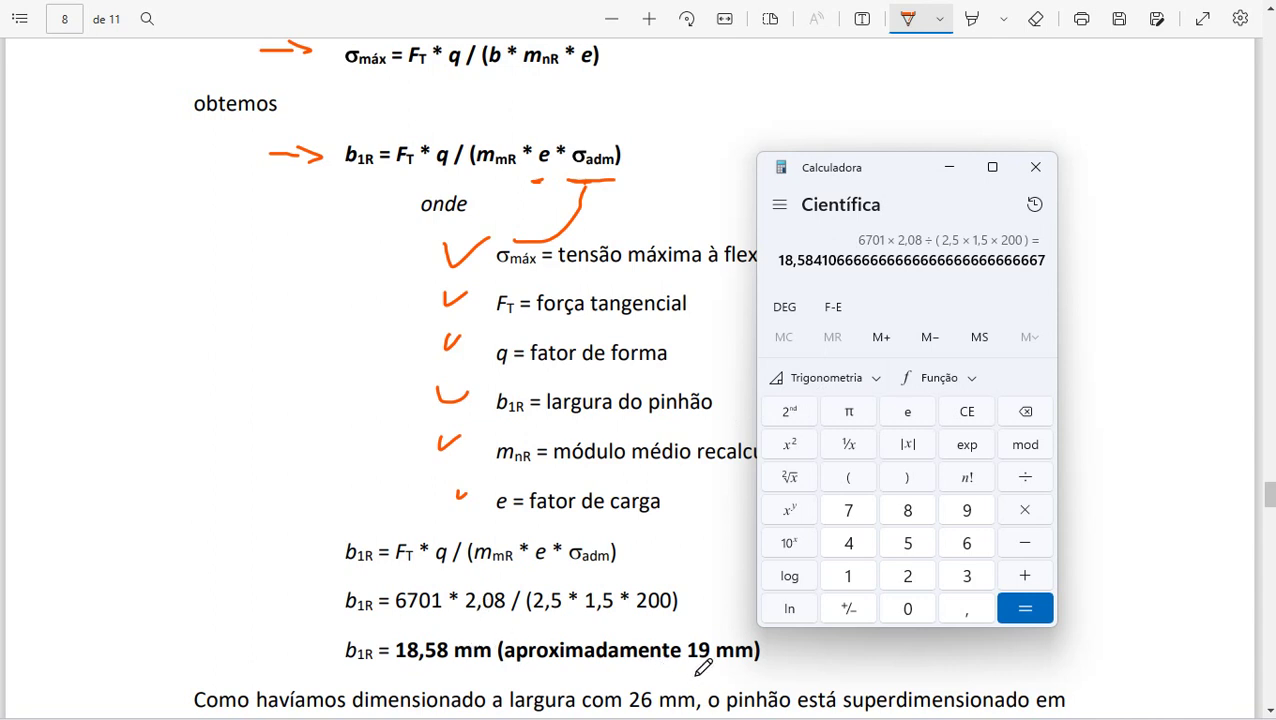
pyautogui.click(699, 673)
# Underline 19 mm, 26 mm, 7 mm, recalculado, tensão admissível and redimensionar
pyautogui.moveTo(684, 676); pyautogui.dragTo(750, 675)
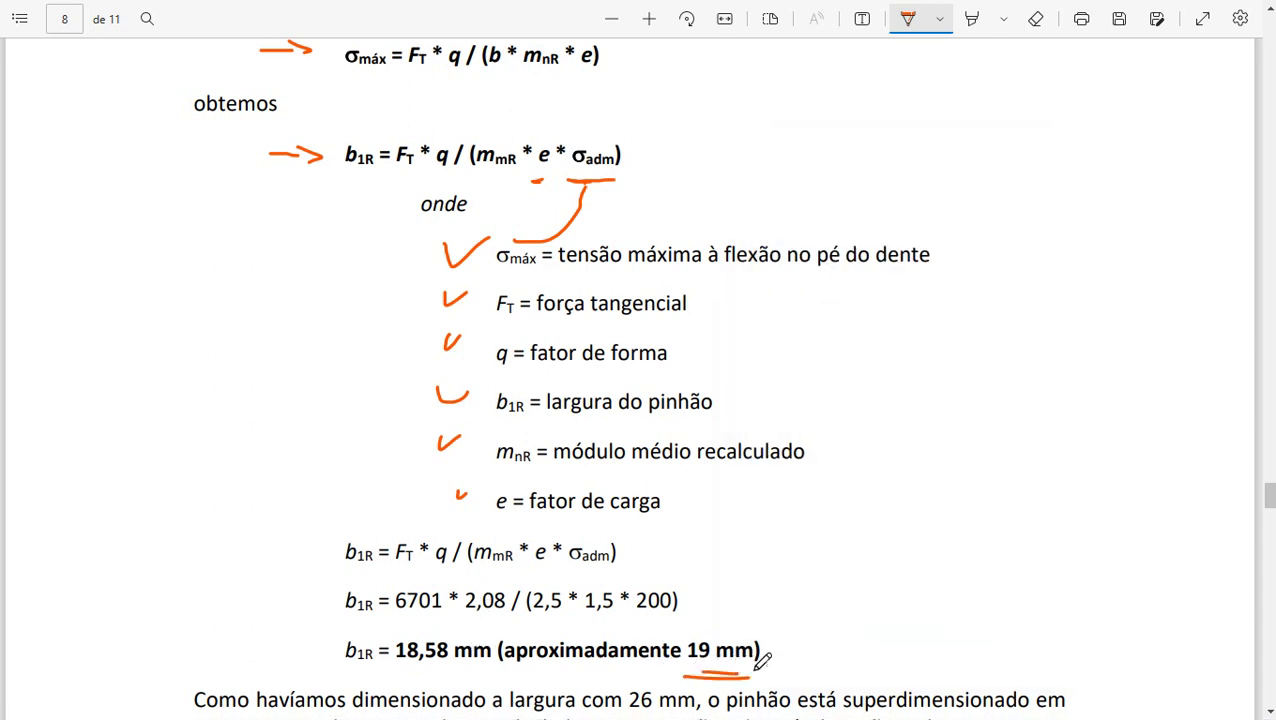
pyautogui.scroll(-3, 1269, 496)
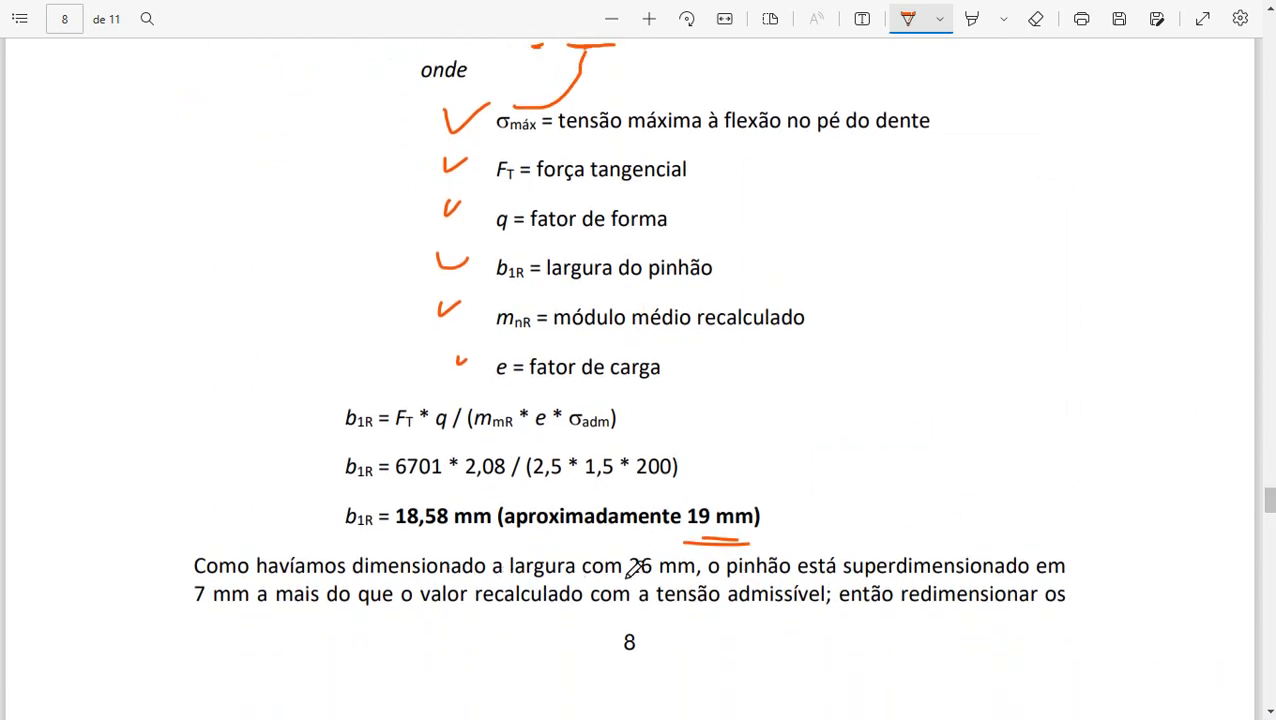
pyautogui.moveTo(628, 577); pyautogui.dragTo(697, 576)
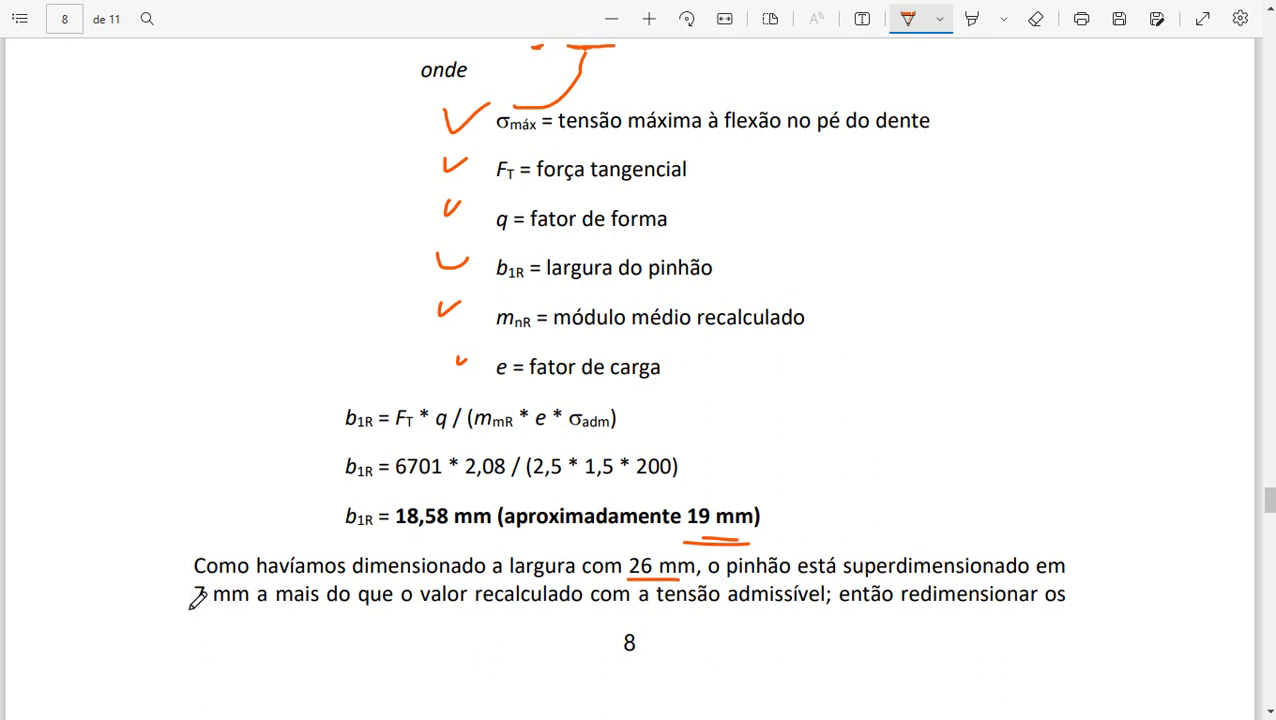
pyautogui.moveTo(193, 608); pyautogui.dragTo(246, 607)
pyautogui.moveTo(474, 619); pyautogui.dragTo(570, 619)
pyautogui.moveTo(697, 620); pyautogui.dragTo(788, 620)
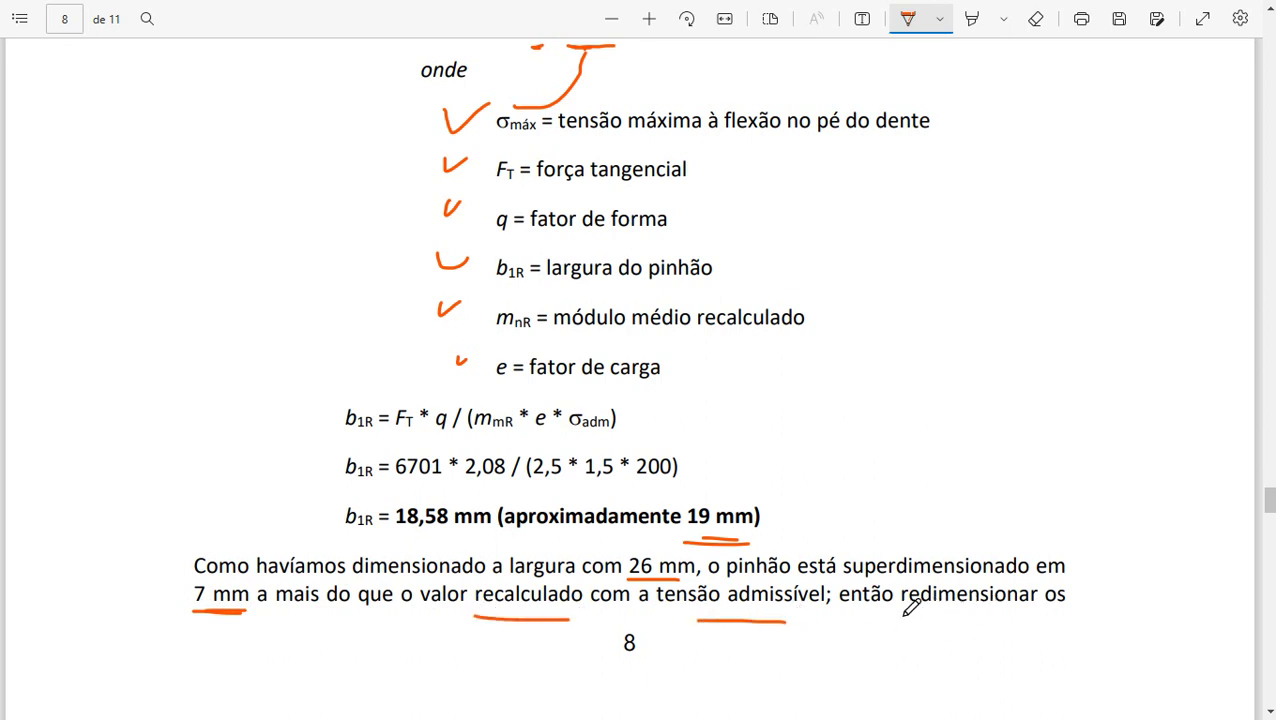
pyautogui.moveTo(903, 618); pyautogui.dragTo(1036, 620)
# On page 9, underline 26 mm, valor menor, the coefficient 1,2 and recomendados
pyautogui.scroll(-3, 628, 400)
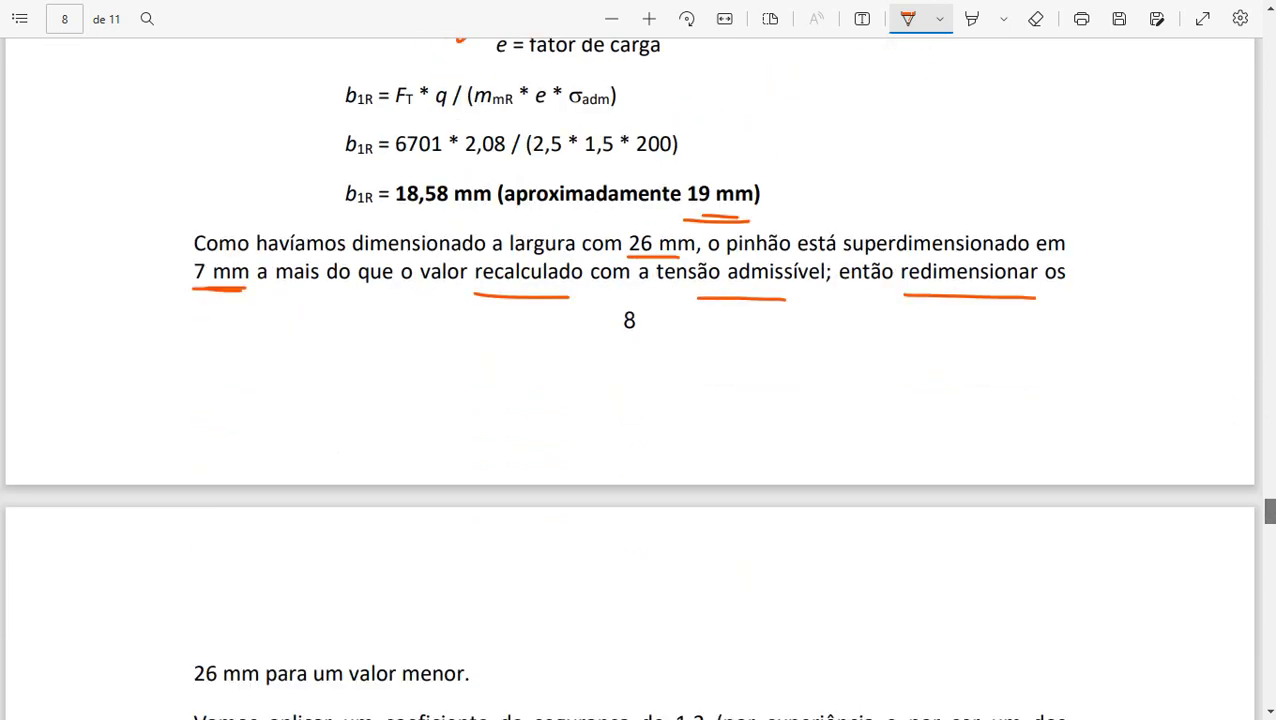
pyautogui.moveTo(195, 689); pyautogui.dragTo(234, 689)
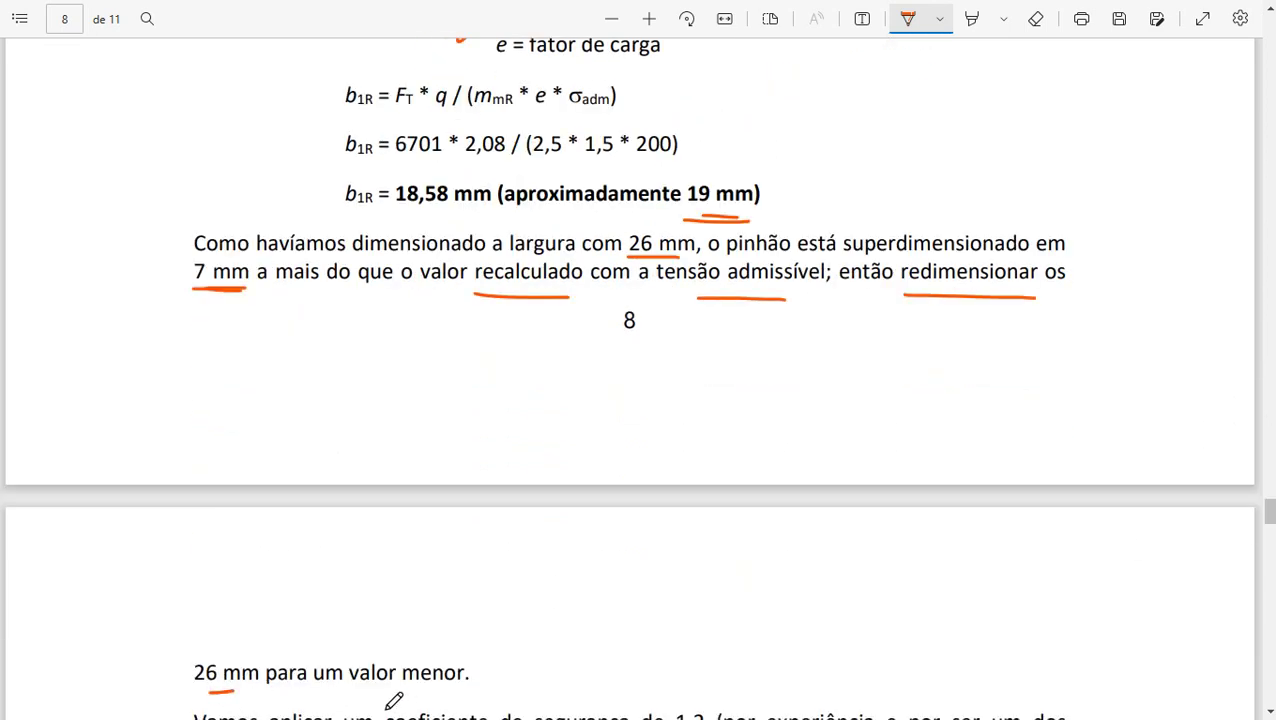
pyautogui.moveTo(360, 697); pyautogui.dragTo(451, 695)
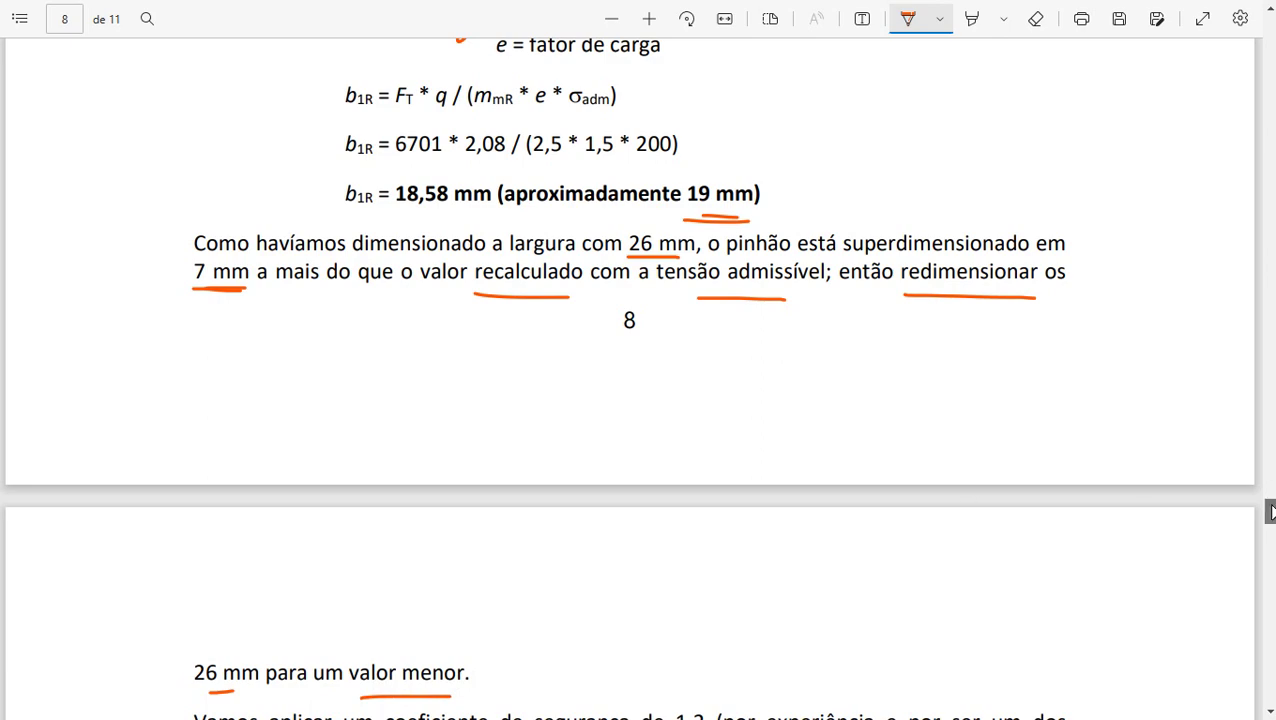
pyautogui.moveTo(1270, 512); pyautogui.dragTo(1270, 515)
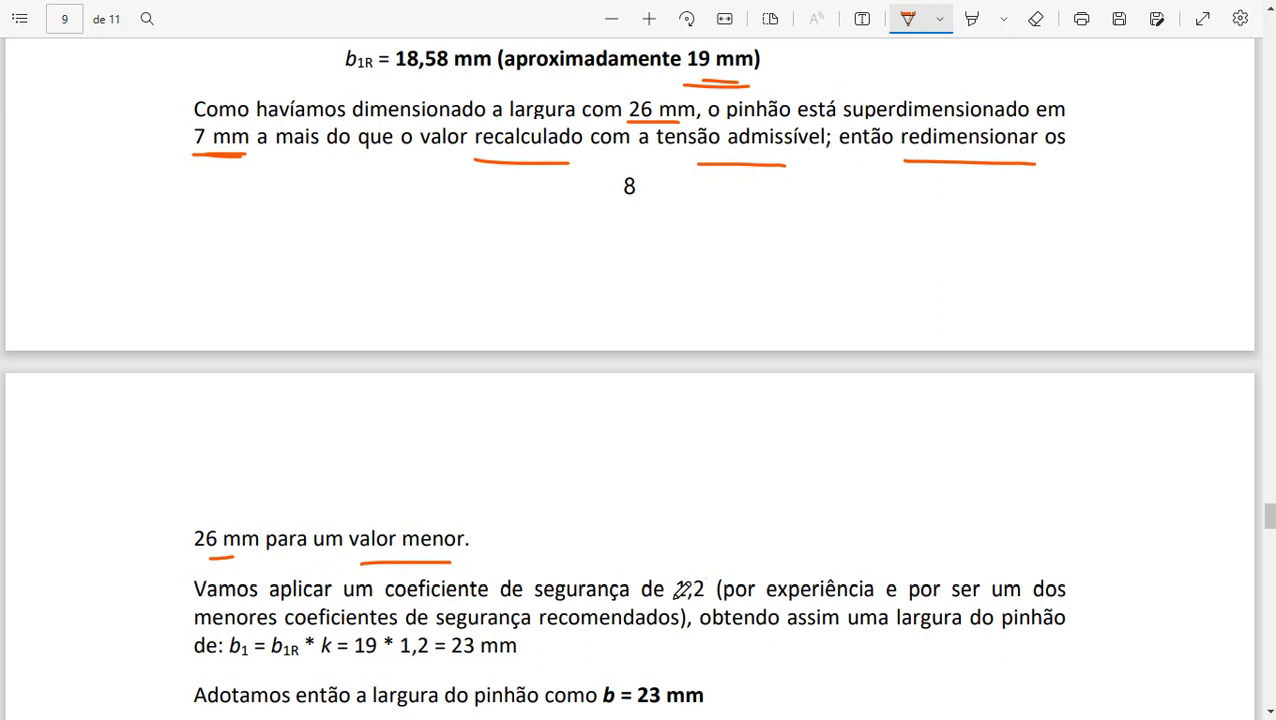
pyautogui.moveTo(678, 603); pyautogui.dragTo(703, 603)
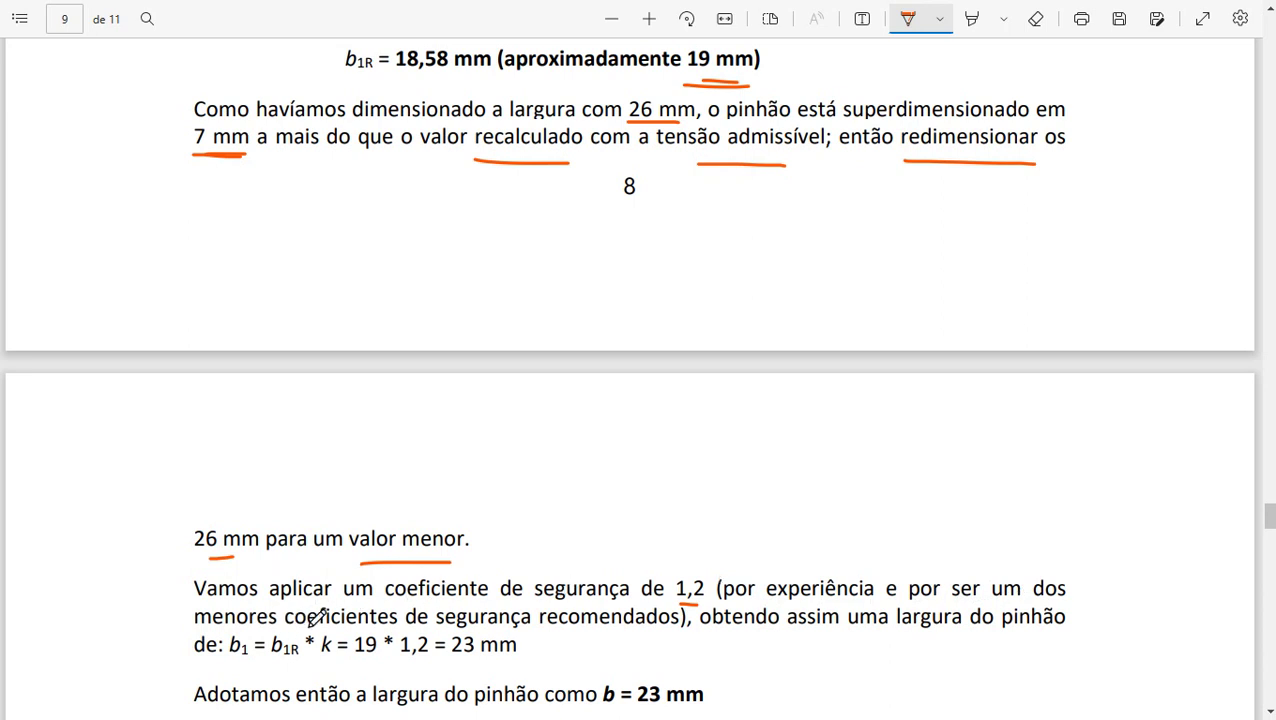
pyautogui.moveTo(550, 632); pyautogui.dragTo(635, 632)
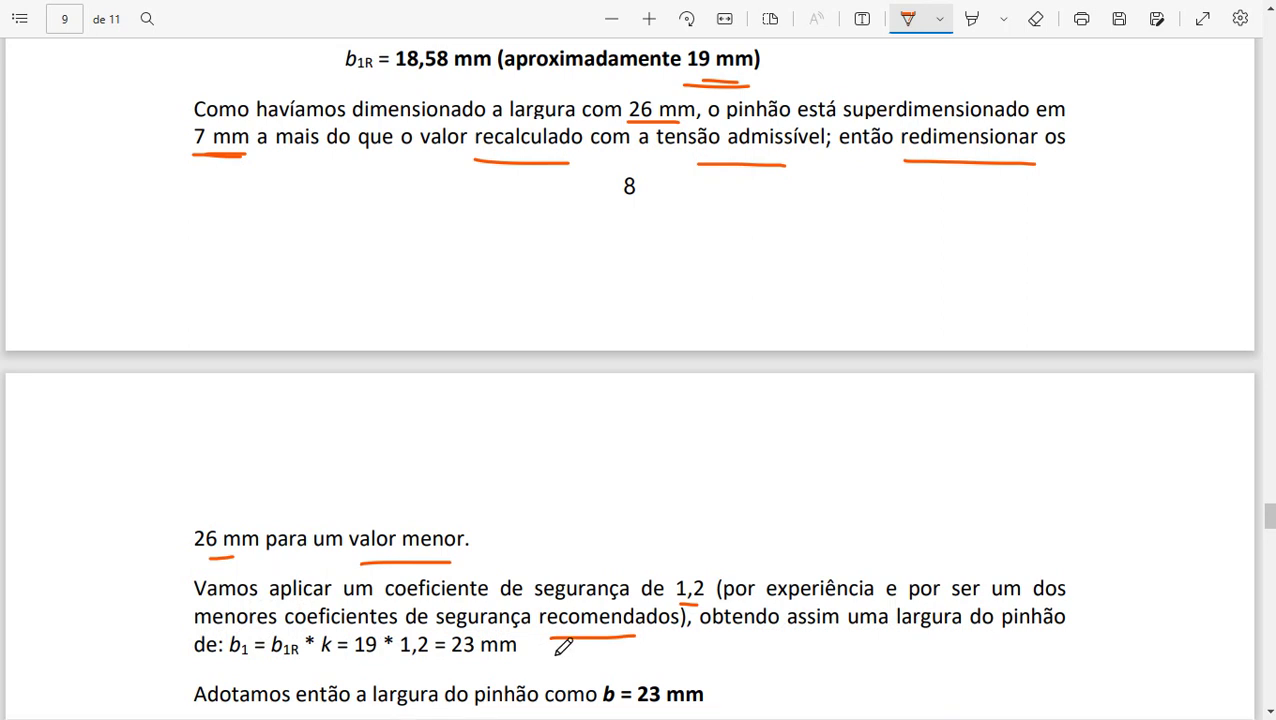
# Compute 19 × 1,2 in Calculator, getting 22,8
pyautogui.hotkey('alt', 'Tab')
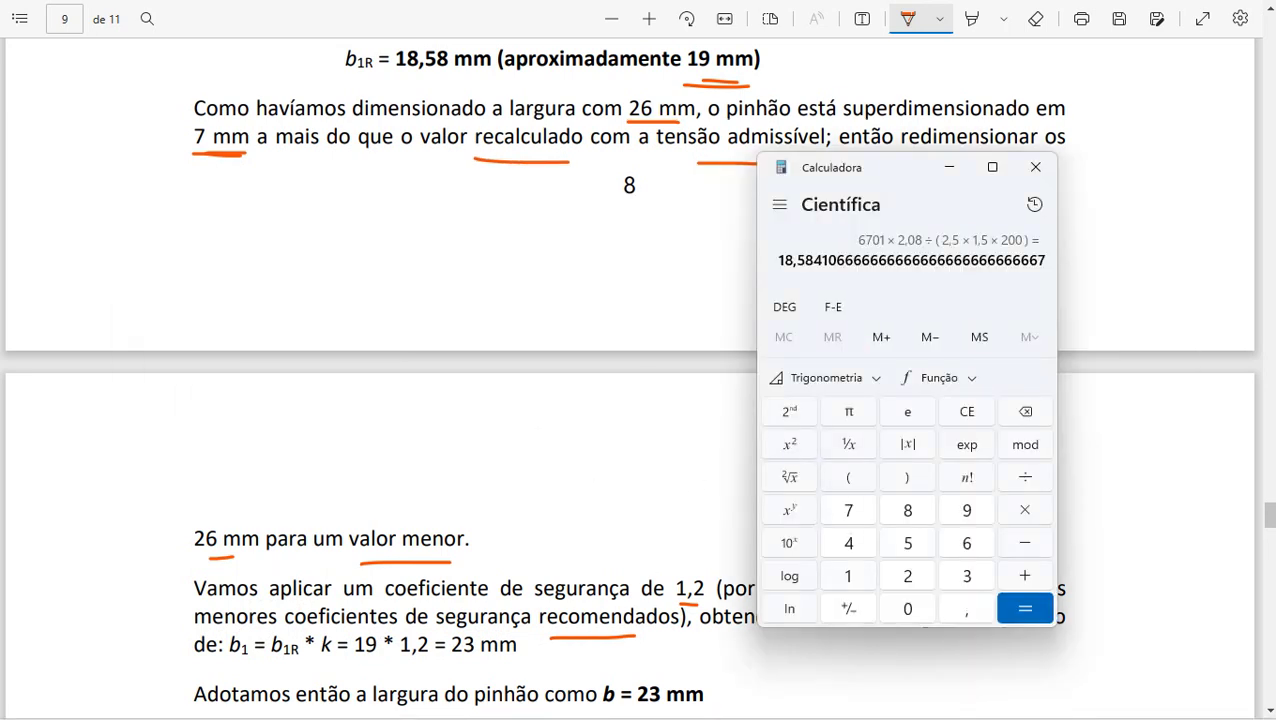
pyautogui.write('1')
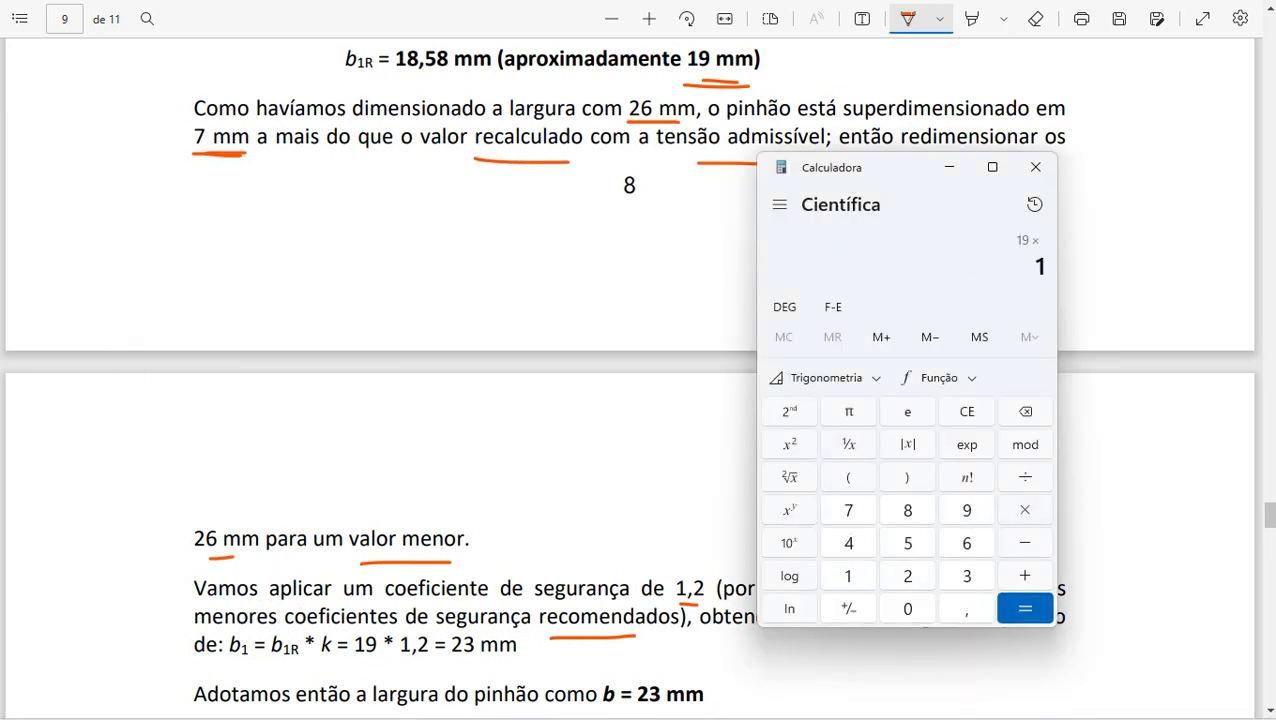
pyautogui.write(',2')
pyautogui.press('Return')
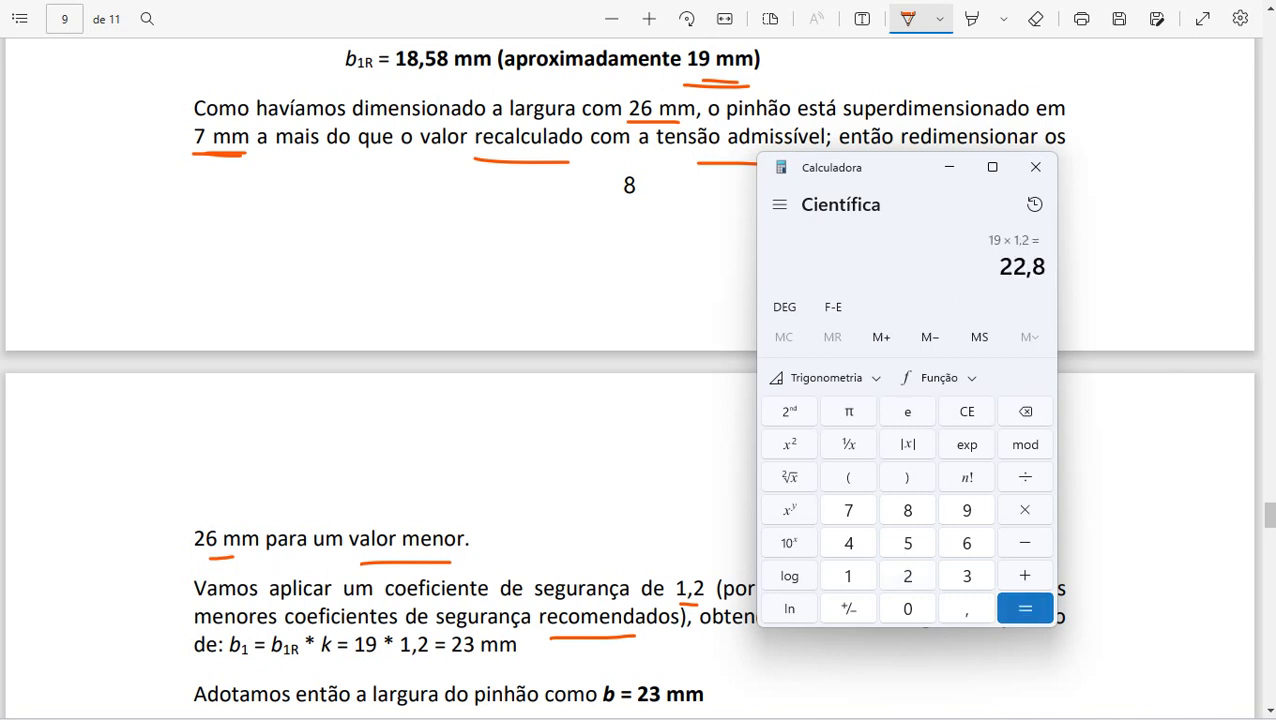
# Back in the PDF, tick the 19 × 1,2 = 23 mm result and the adopted width b = 23 mm
pyautogui.click(540, 635)
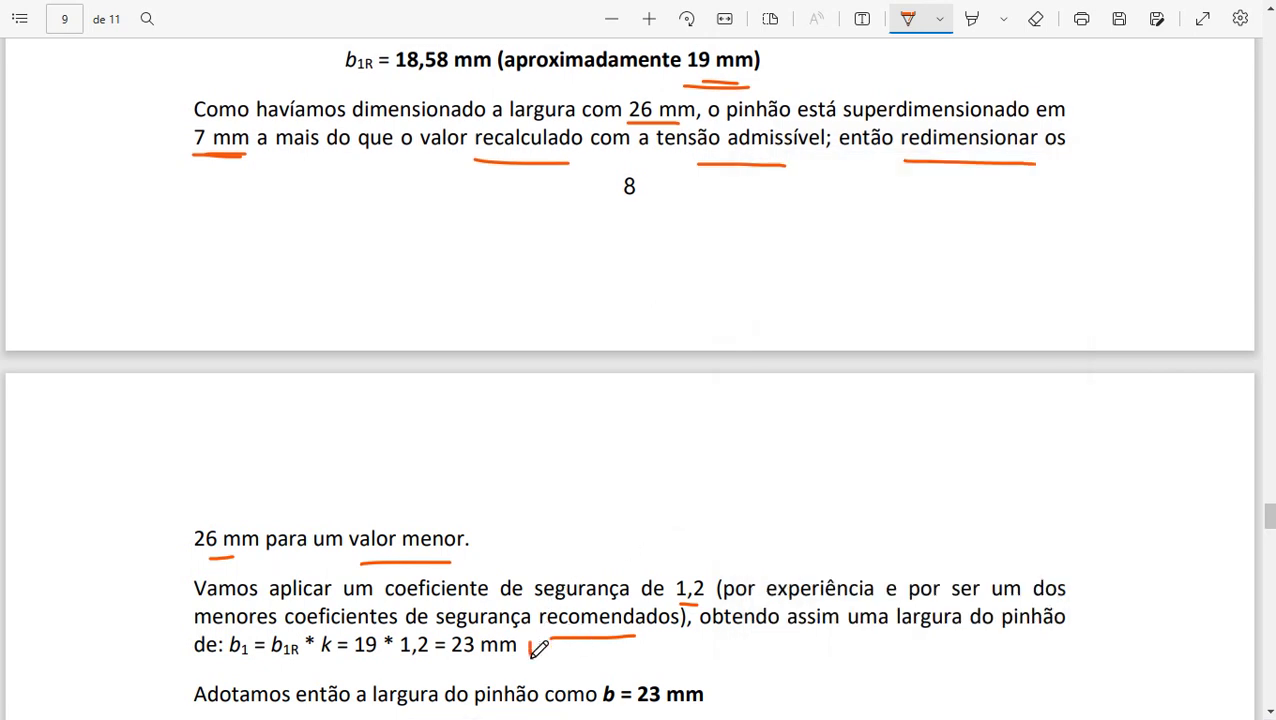
pyautogui.moveTo(530, 640); pyautogui.dragTo(558, 641)
pyautogui.moveTo(720, 671); pyautogui.dragTo(770, 672)
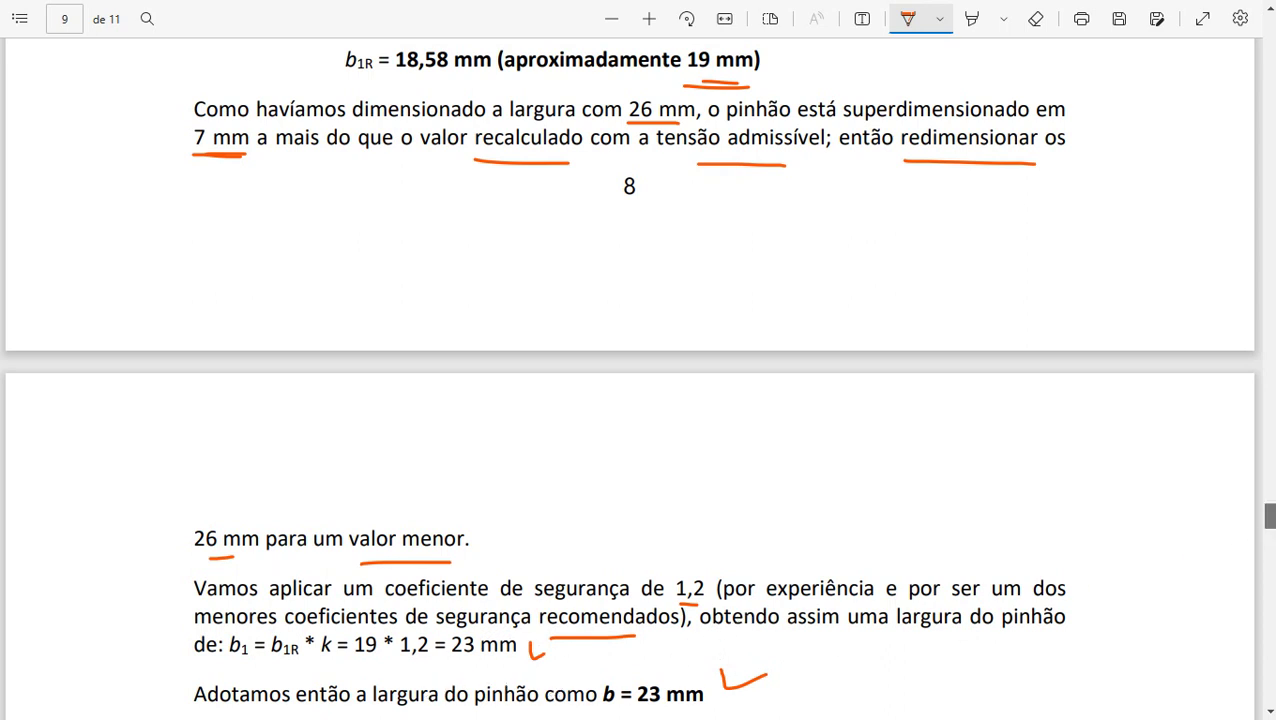
# Tick the Passo 17 pinion-width heading with an orange pen checkmark, then return to page 9
pyautogui.scroll(-1, 630, 380)
pyautogui.scroll(1, 636, 378)
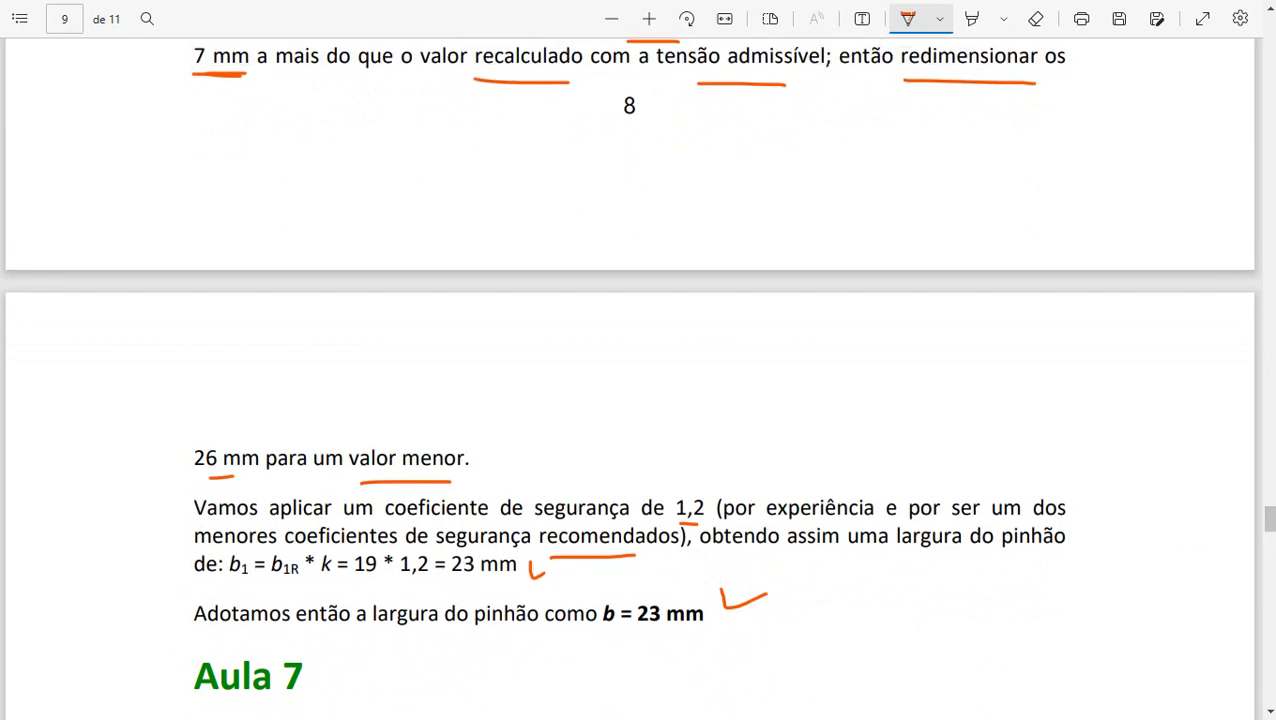
pyautogui.moveTo(1272, 528); pyautogui.dragTo(1272, 500)
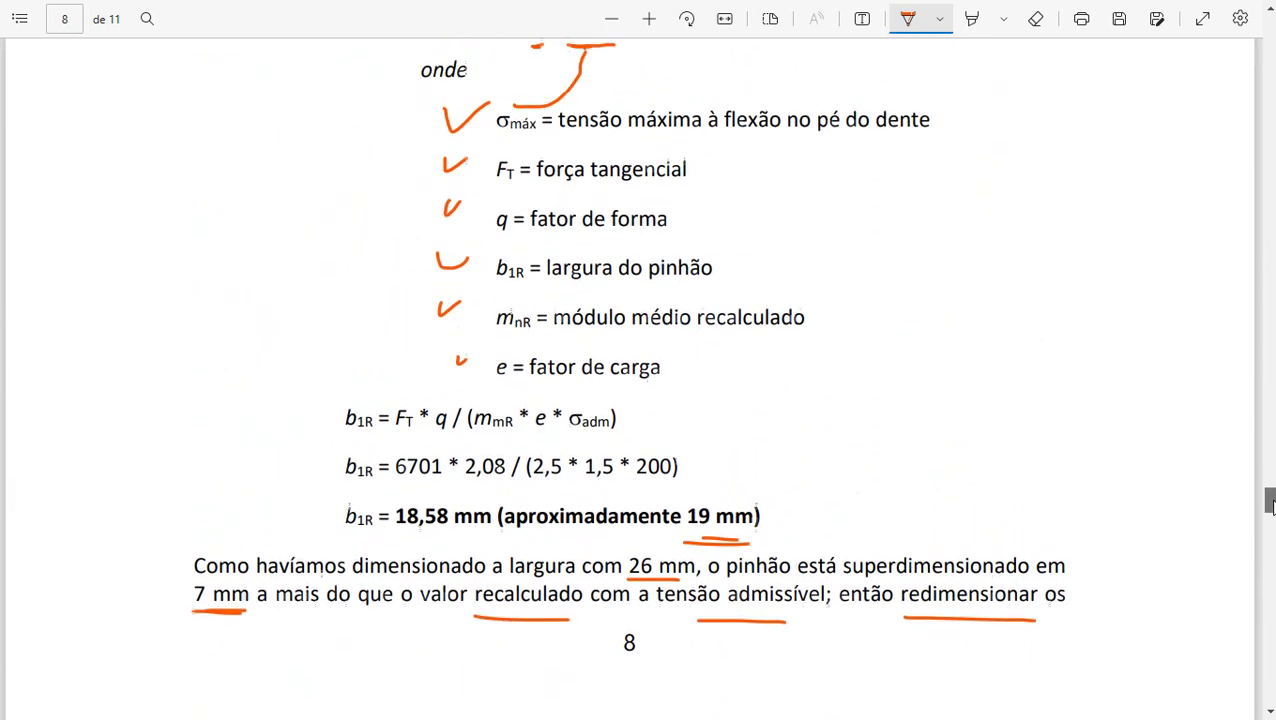
pyautogui.moveTo(1270, 497); pyautogui.dragTo(1270, 489)
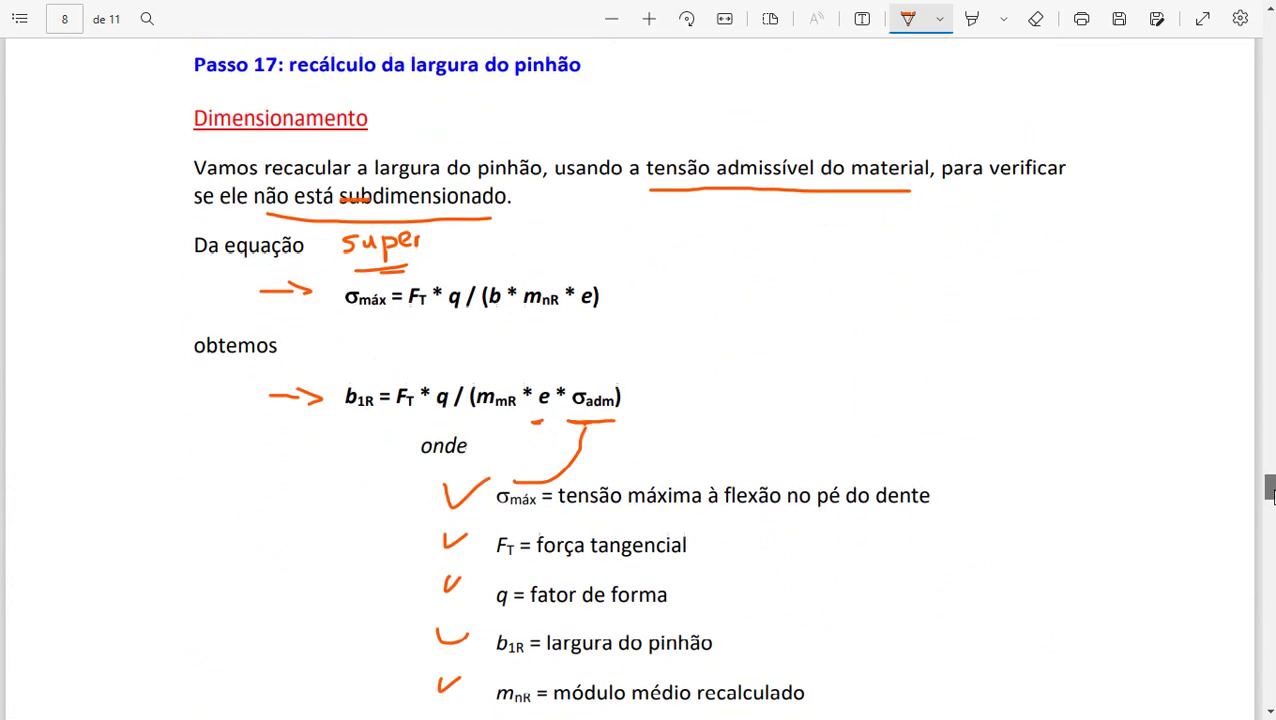
pyautogui.moveTo(121, 80); pyautogui.dragTo(145, 57)
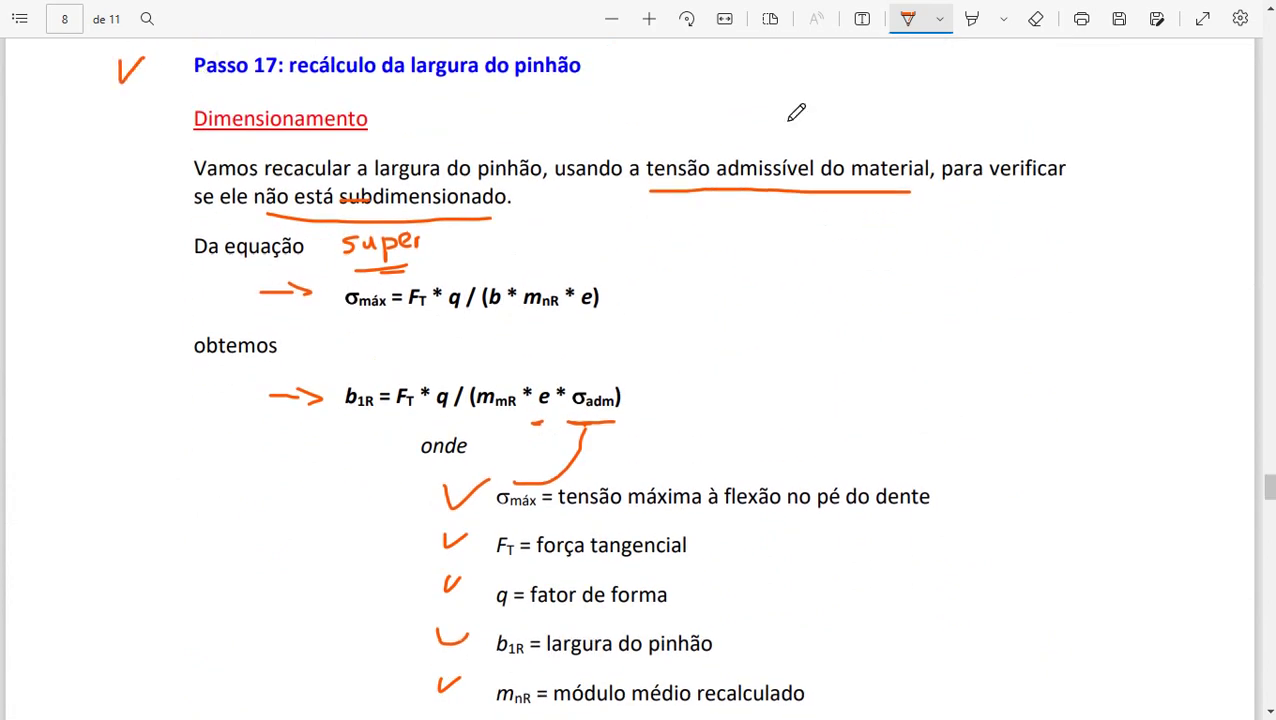
pyautogui.moveTo(1270, 488); pyautogui.dragTo(1270, 521)
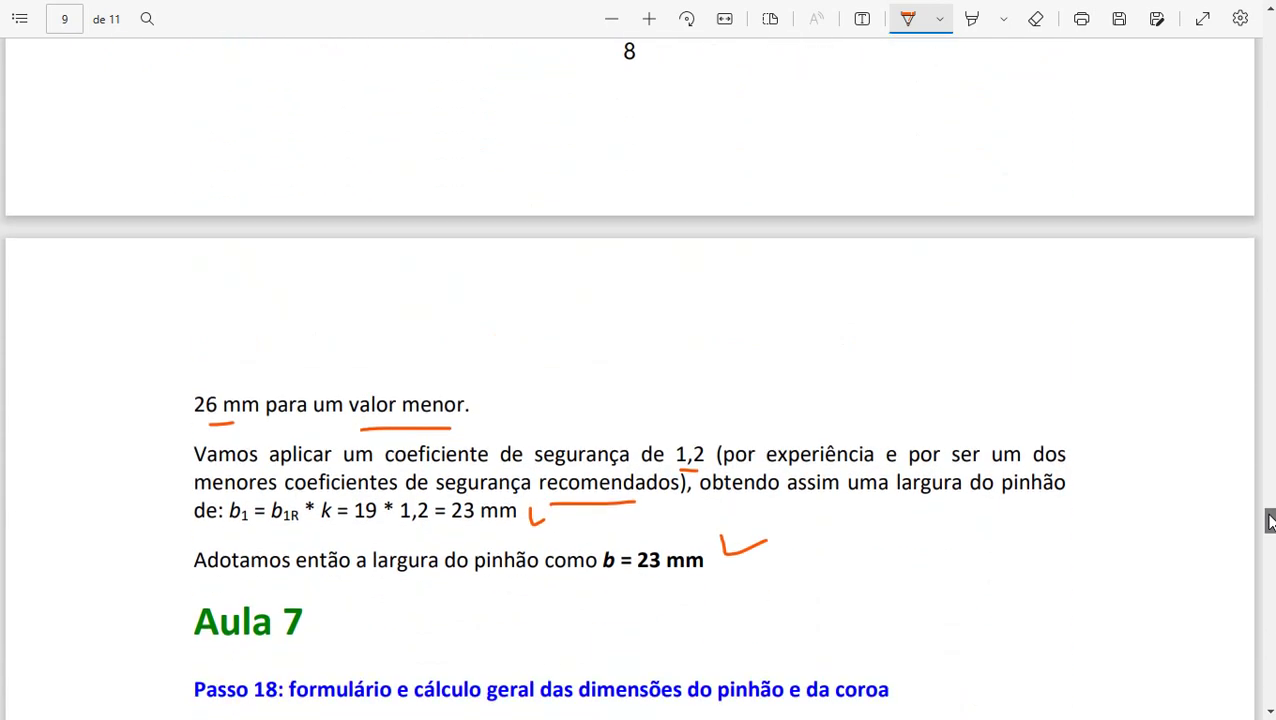